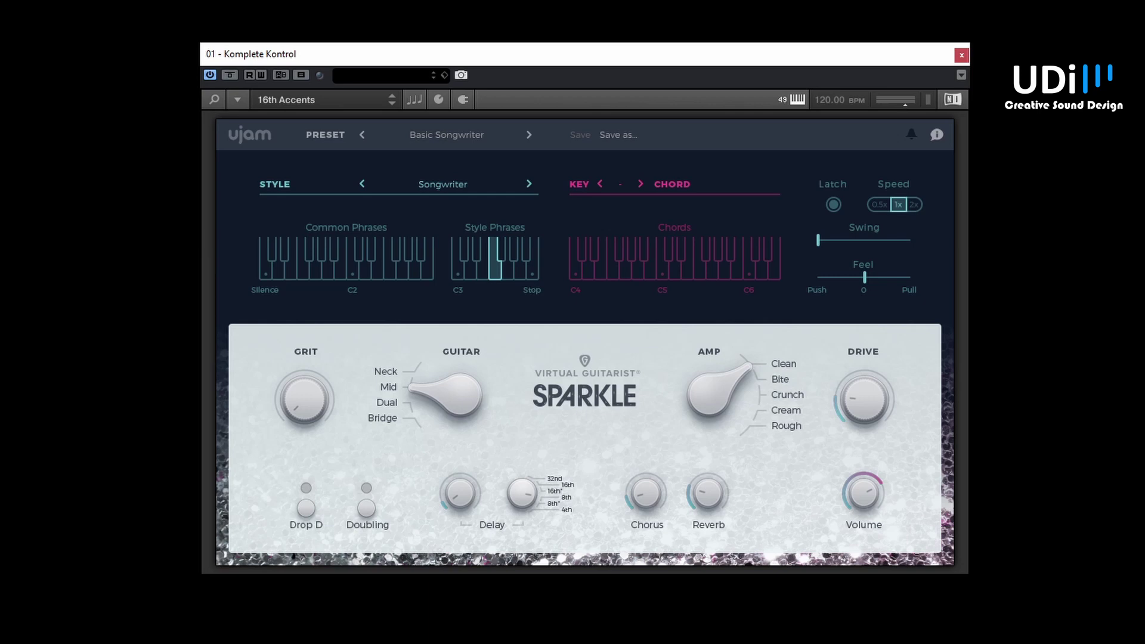
# Audition the Alternative factory presets, starting with Cool Britannia and advancing to Double Busy.
pyautogui.click(427, 131)
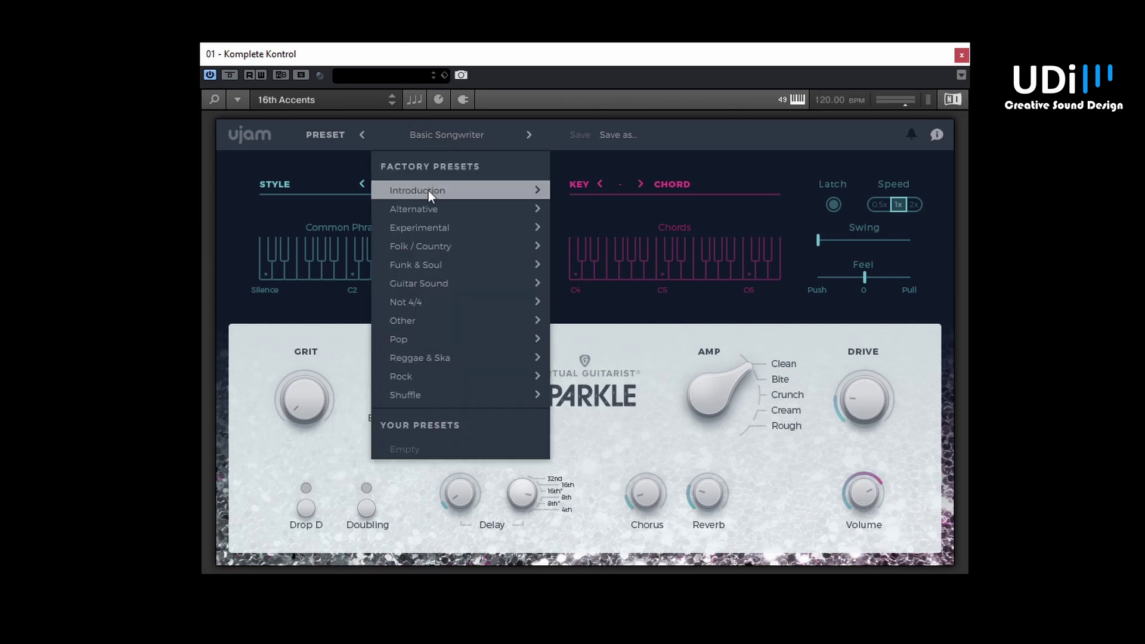
pyautogui.moveTo(428, 194)
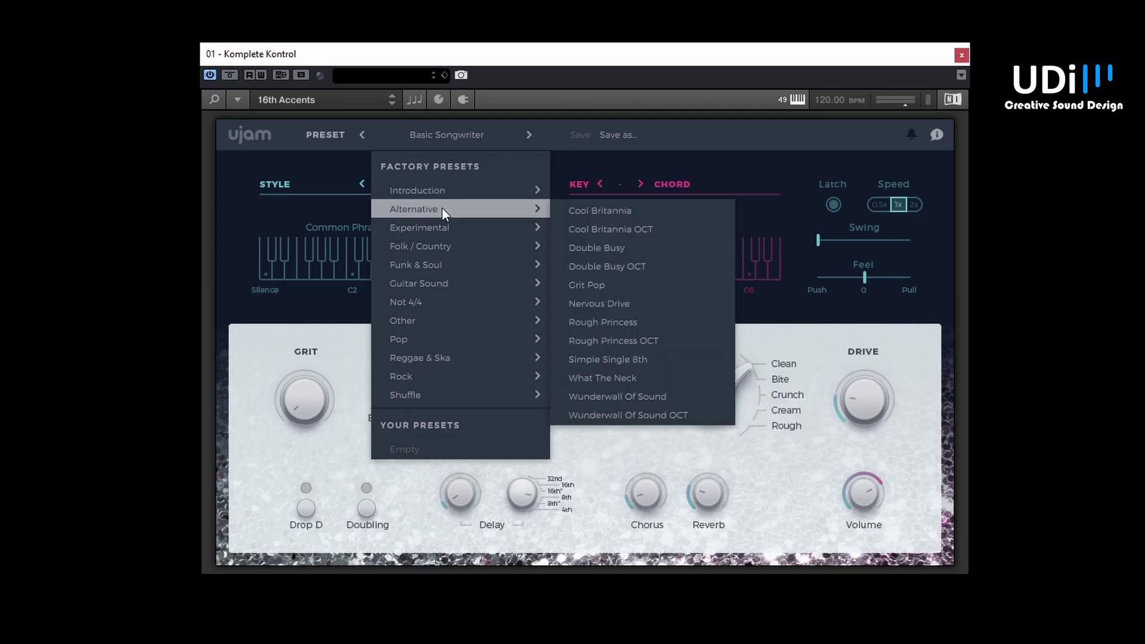
pyautogui.click(599, 210)
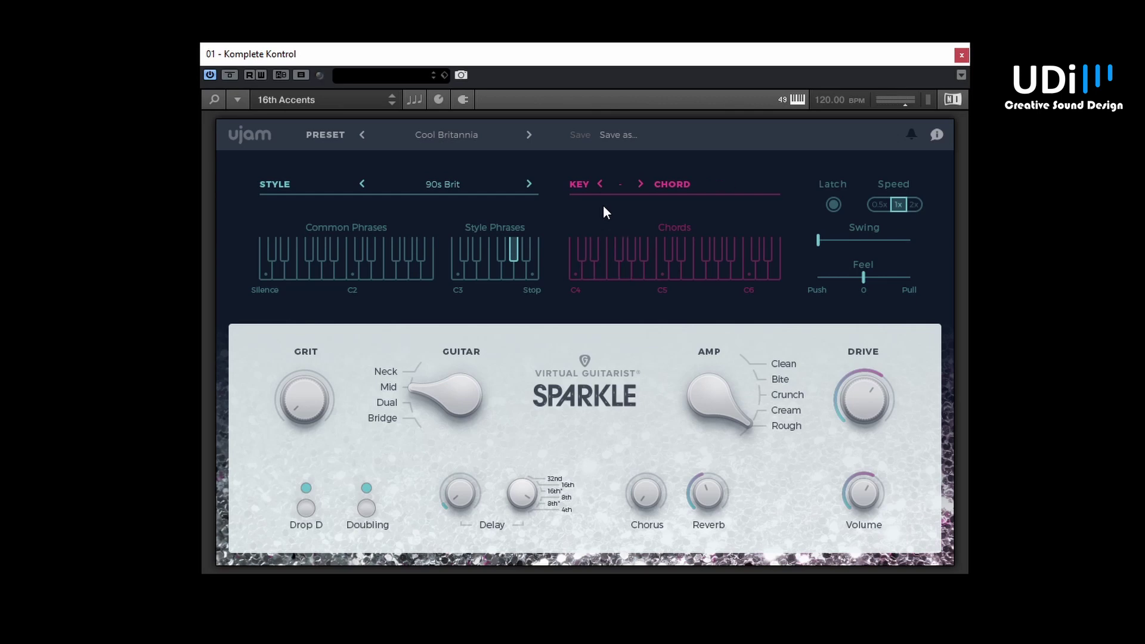
pyautogui.click(529, 136)
pyautogui.click(530, 136)
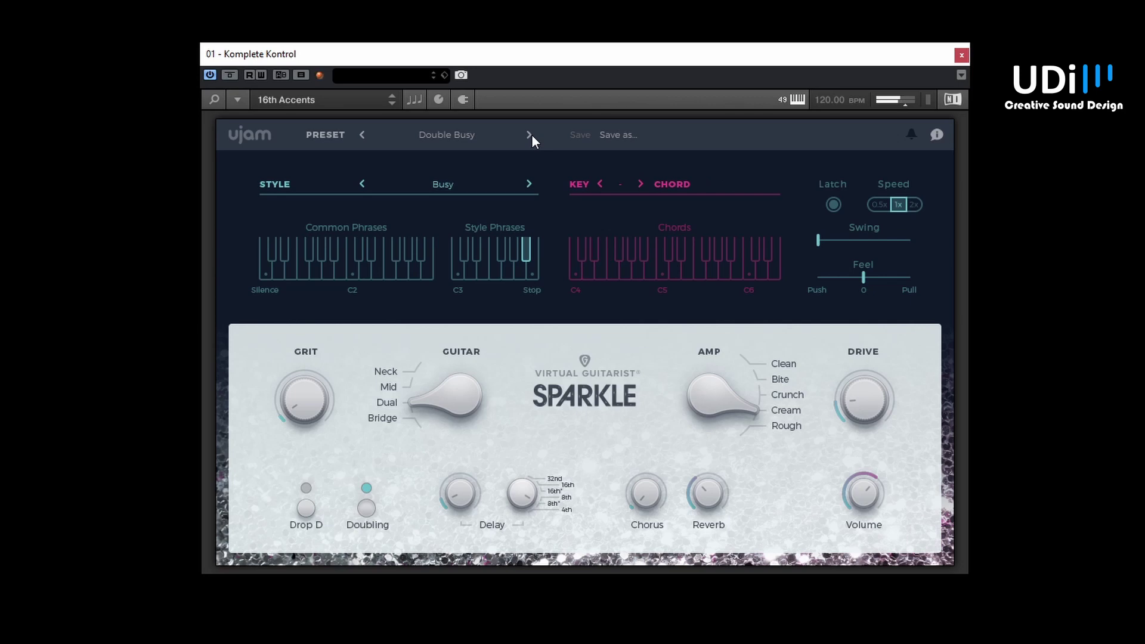
# Load the Pop preset Candy Pop, followed by the Funk & Soul preset Better Call Soul.
pyautogui.click(480, 135)
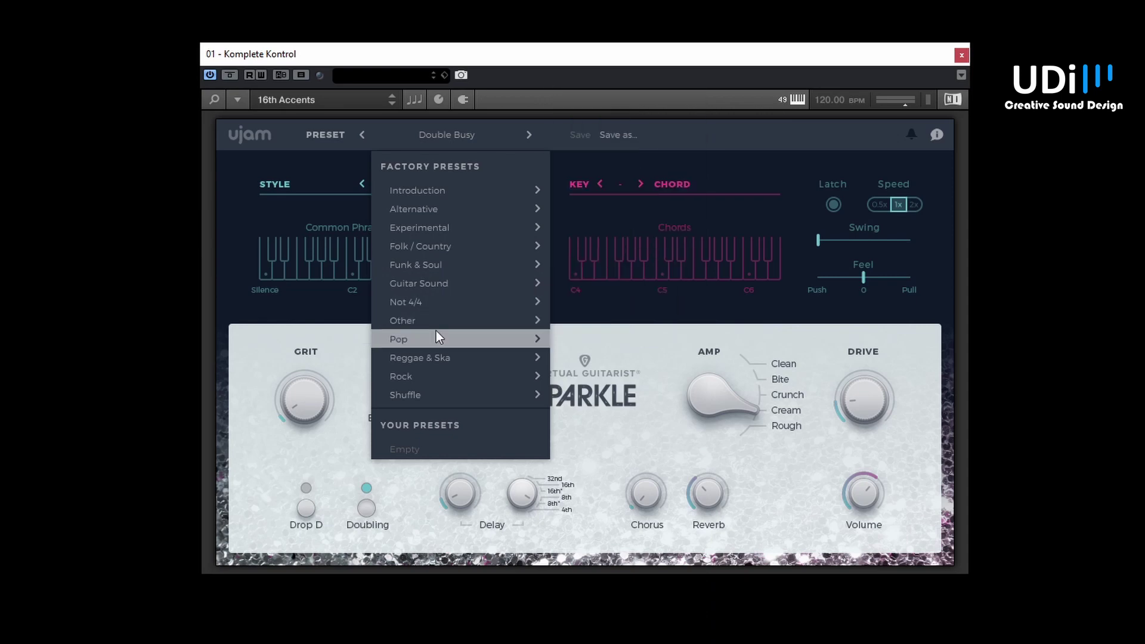
pyautogui.moveTo(436, 337)
pyautogui.click(638, 7)
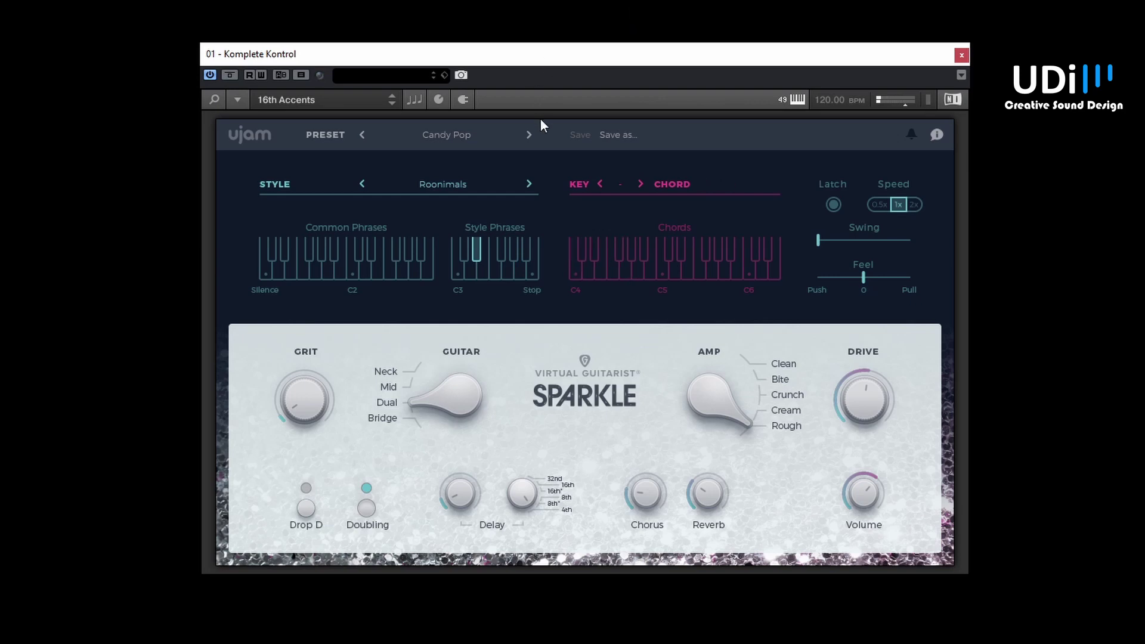
pyautogui.click(462, 136)
pyautogui.moveTo(409, 266)
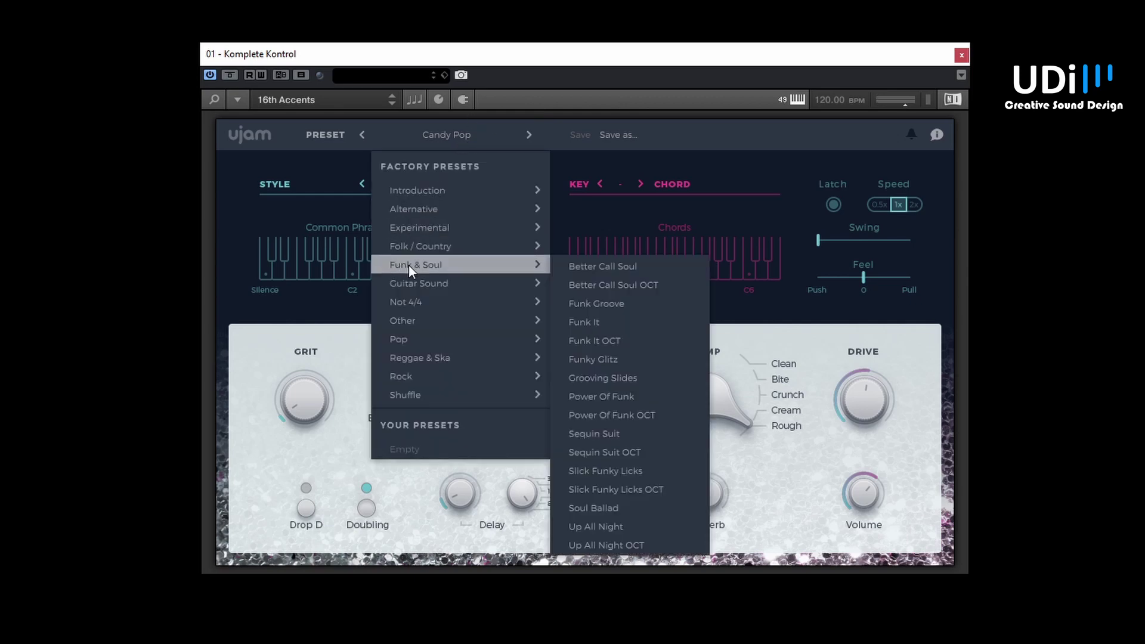
pyautogui.click(589, 267)
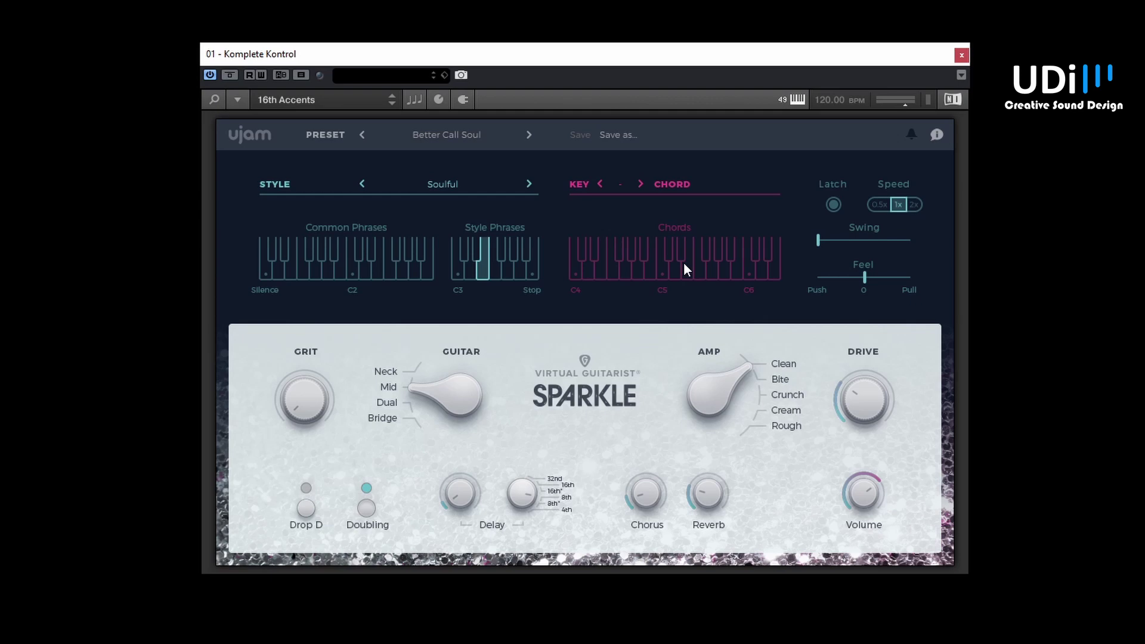
# Check the plugin's About information, close it, and pick a different style phrase for the Better Call Soul preset.
pyautogui.click(936, 135)
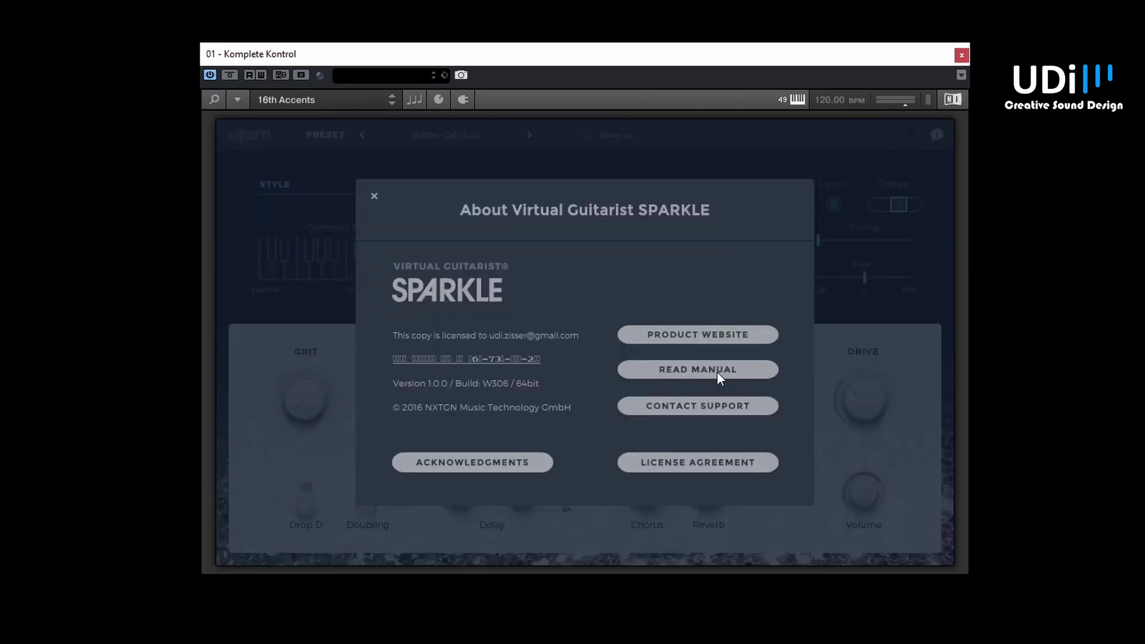
pyautogui.click(374, 196)
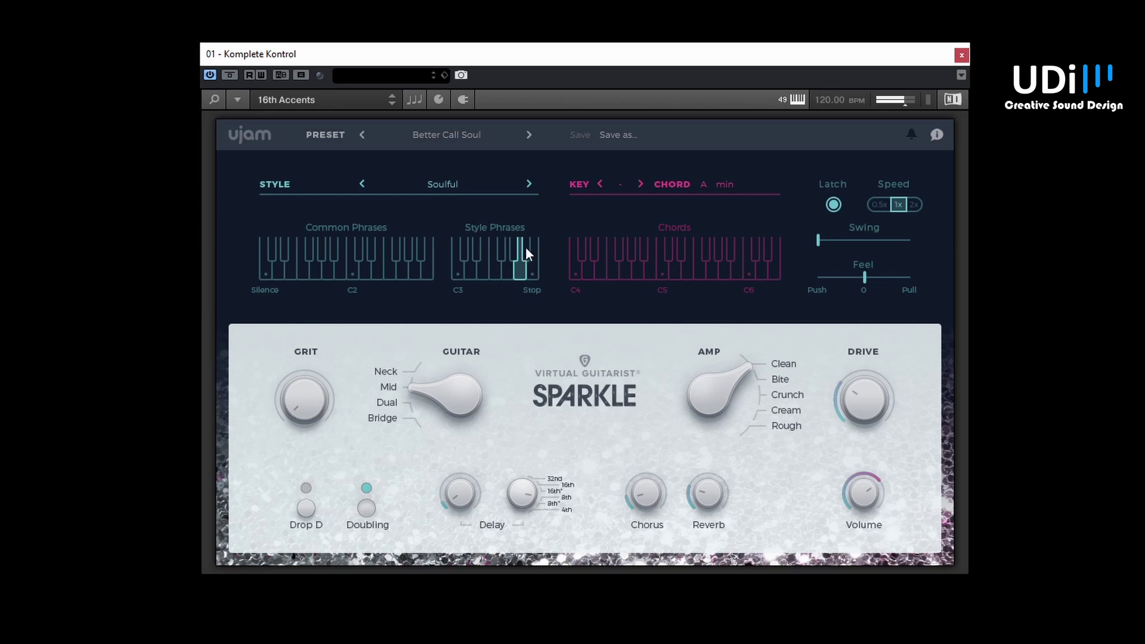
pyautogui.click(471, 272)
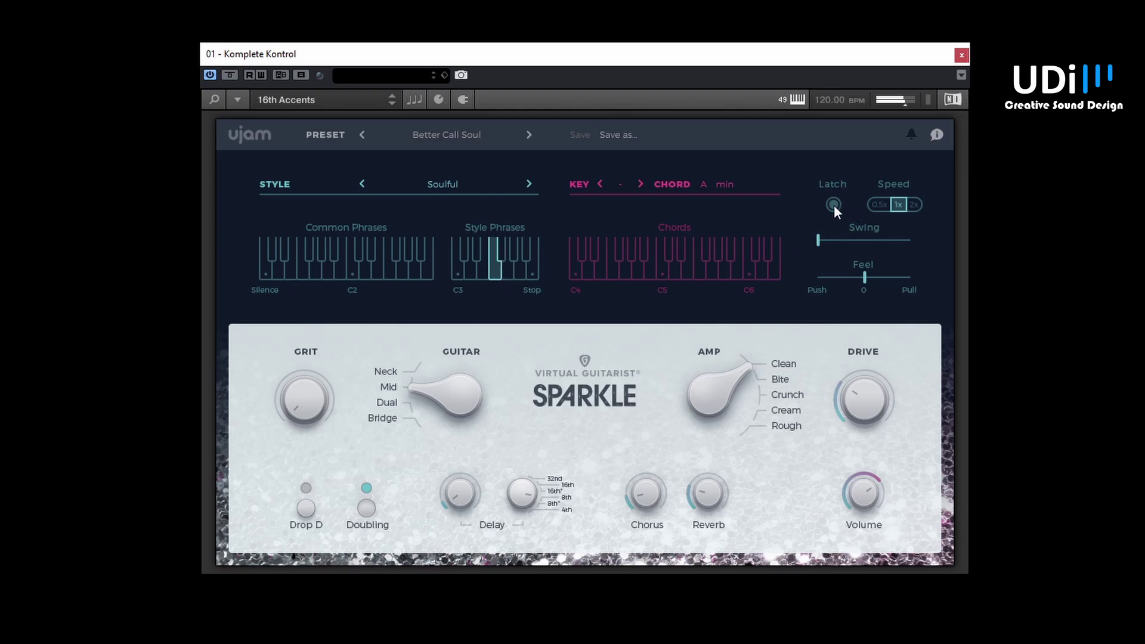
# Load the Reggae & Ska preset Diamond Dapper and select the style phrase on the A3 key.
pyautogui.click(463, 137)
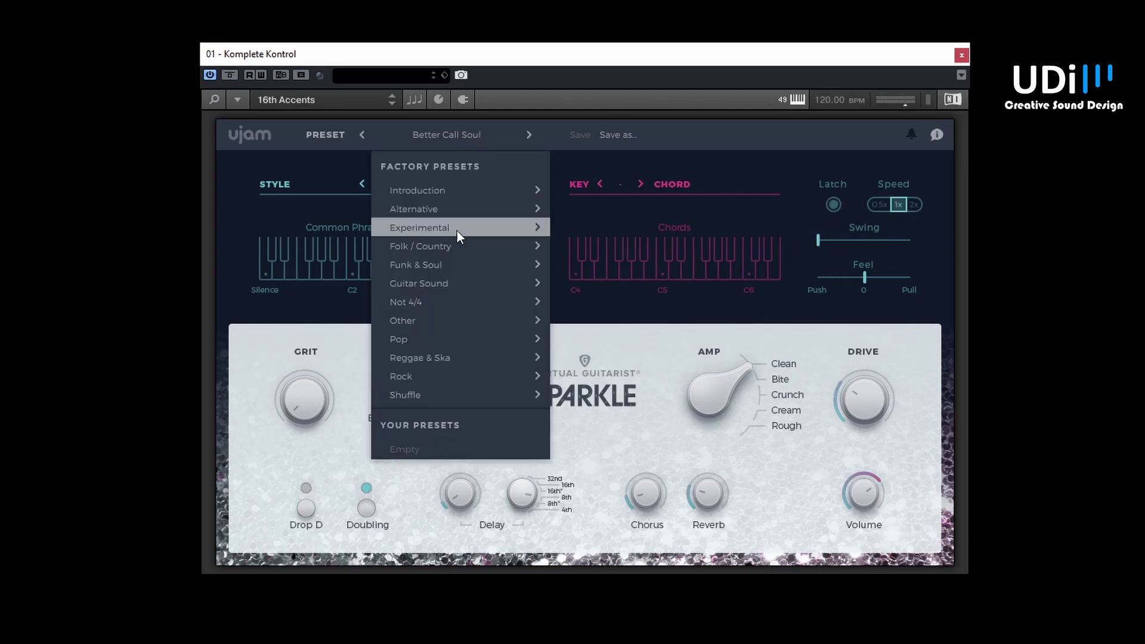
pyautogui.moveTo(438, 338)
pyautogui.moveTo(503, 355)
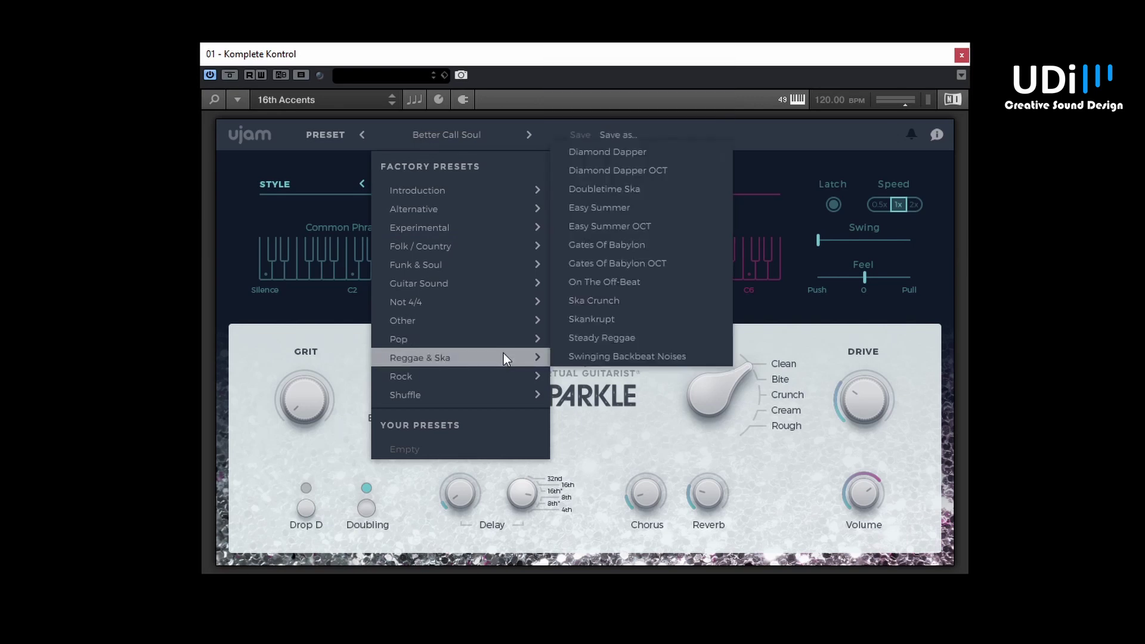
pyautogui.click(639, 162)
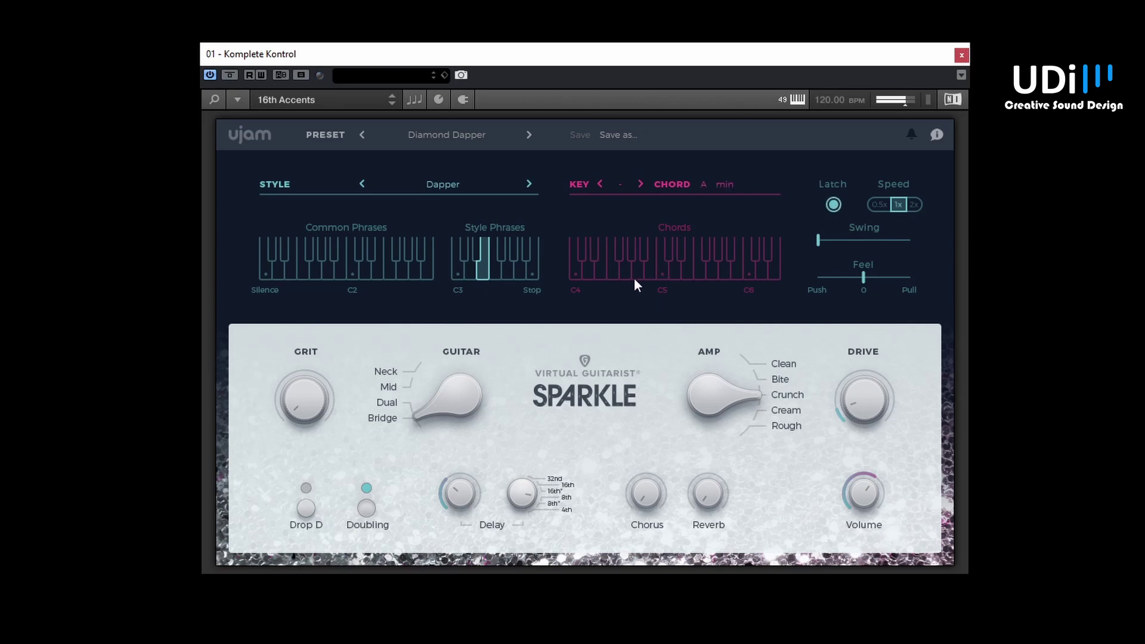
pyautogui.click(519, 276)
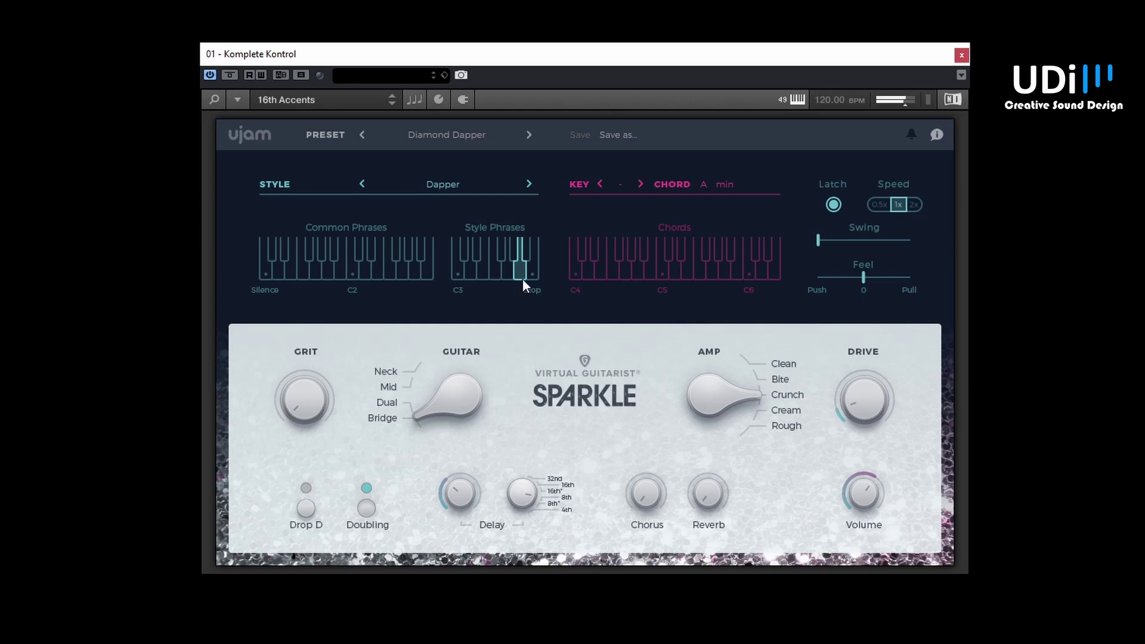
# Switch the guitar pickup to Neck and the amp to Rough, and turn off the latched playback.
pyautogui.moveTo(457, 397); pyautogui.dragTo(434, 334)
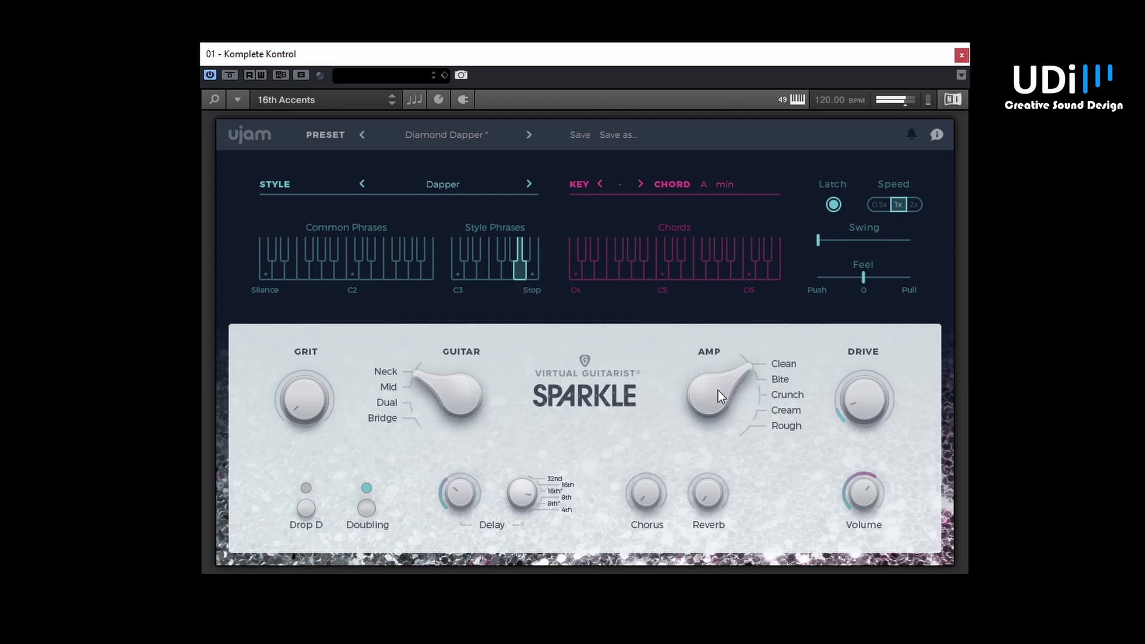
pyautogui.moveTo(718, 390); pyautogui.dragTo(756, 495)
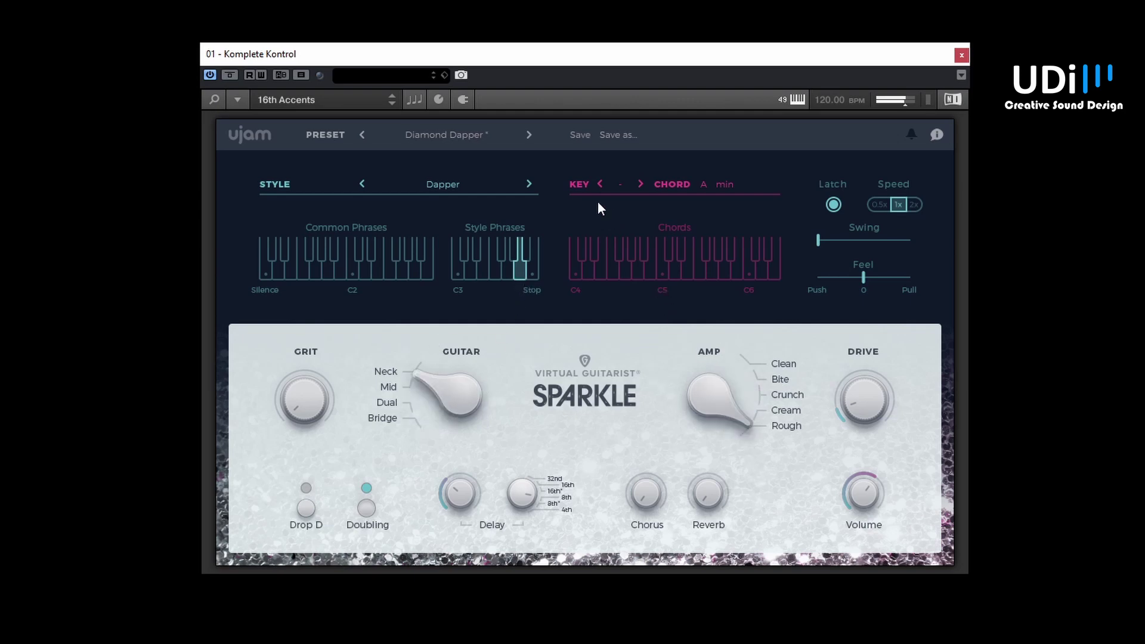
pyautogui.click(833, 204)
# Audition several common phrases, return to the A3 style phrase, and turn Latch off.
pyautogui.click(362, 271)
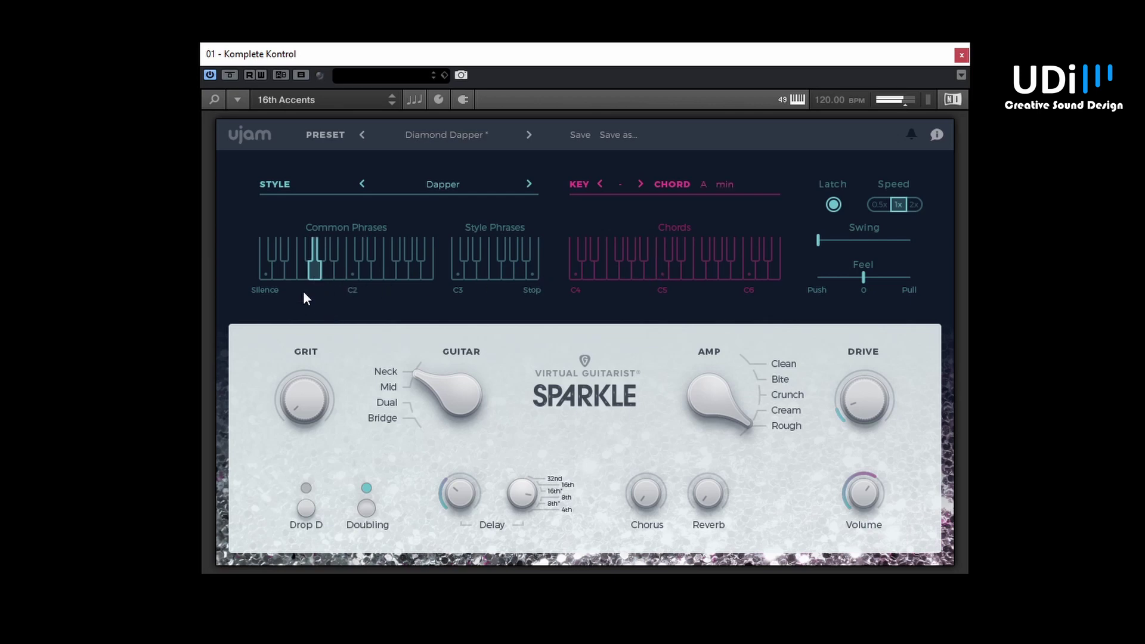
pyautogui.click(278, 274)
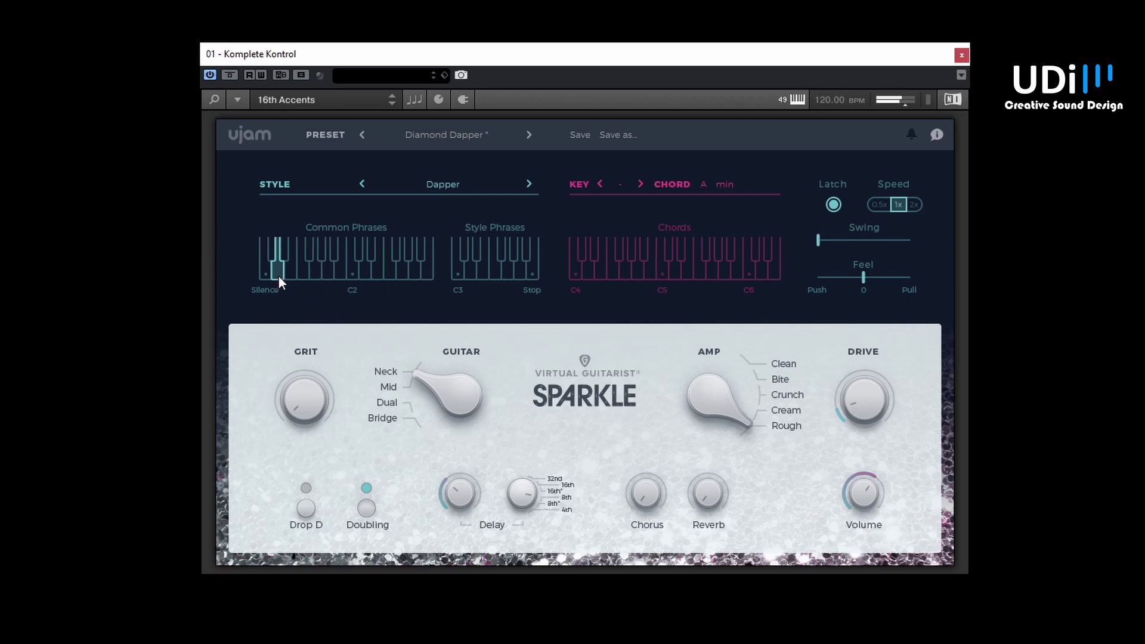
pyautogui.click(411, 273)
pyautogui.click(401, 266)
pyautogui.click(518, 272)
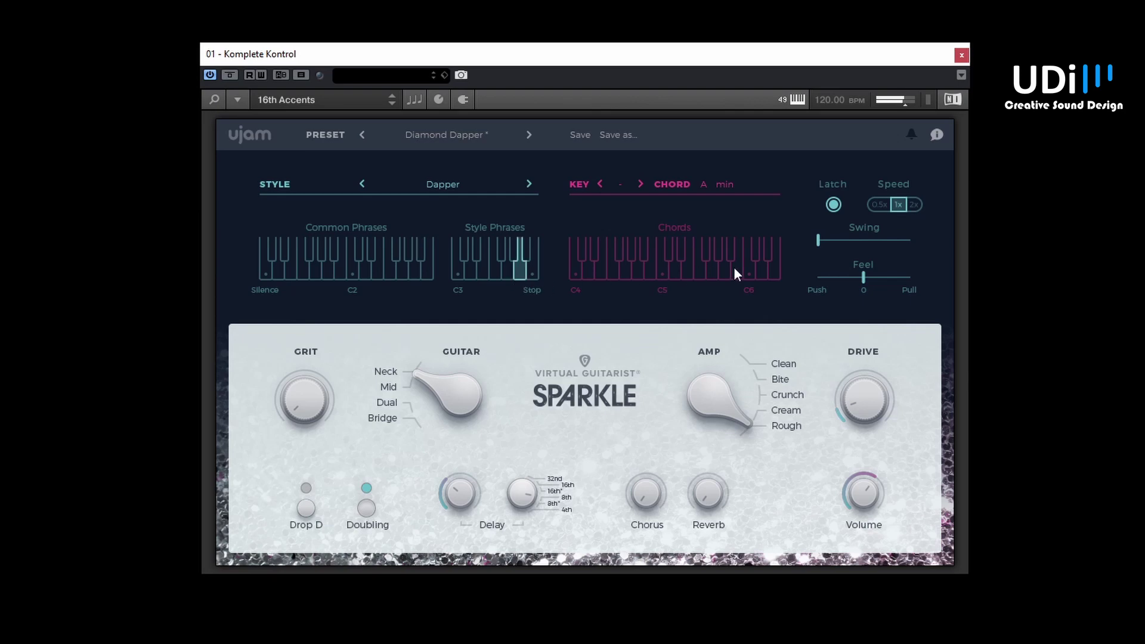
pyautogui.click(831, 205)
# Change the style to So Funky and set the guitar pickup to Bridge.
pyautogui.click(442, 184)
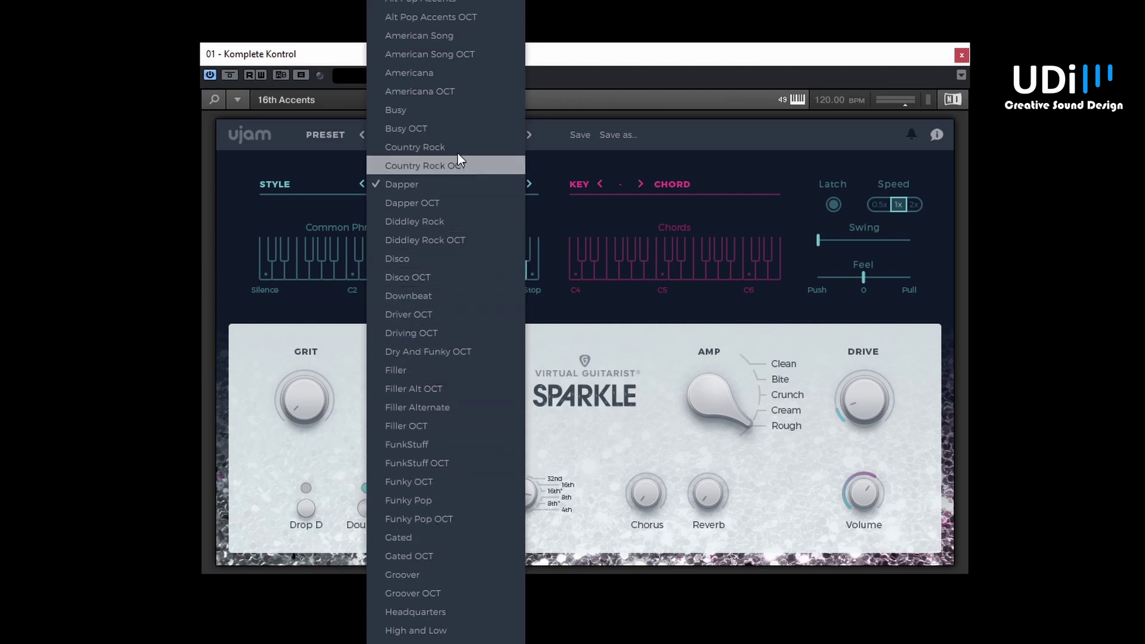
pyautogui.scroll(-10, 448, 239)
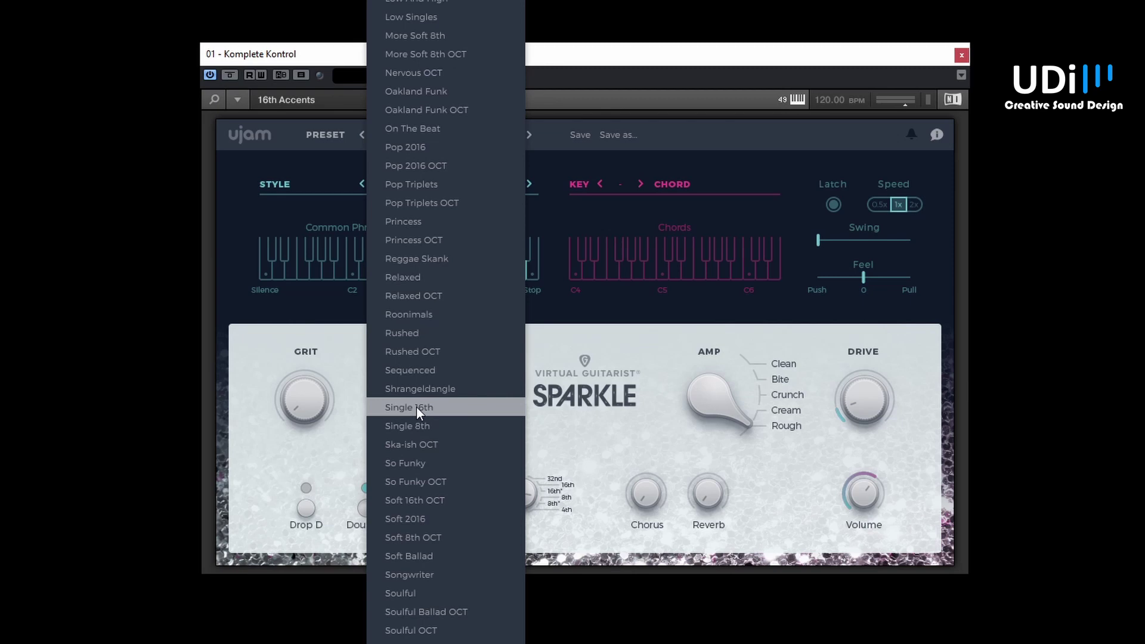
pyautogui.click(426, 461)
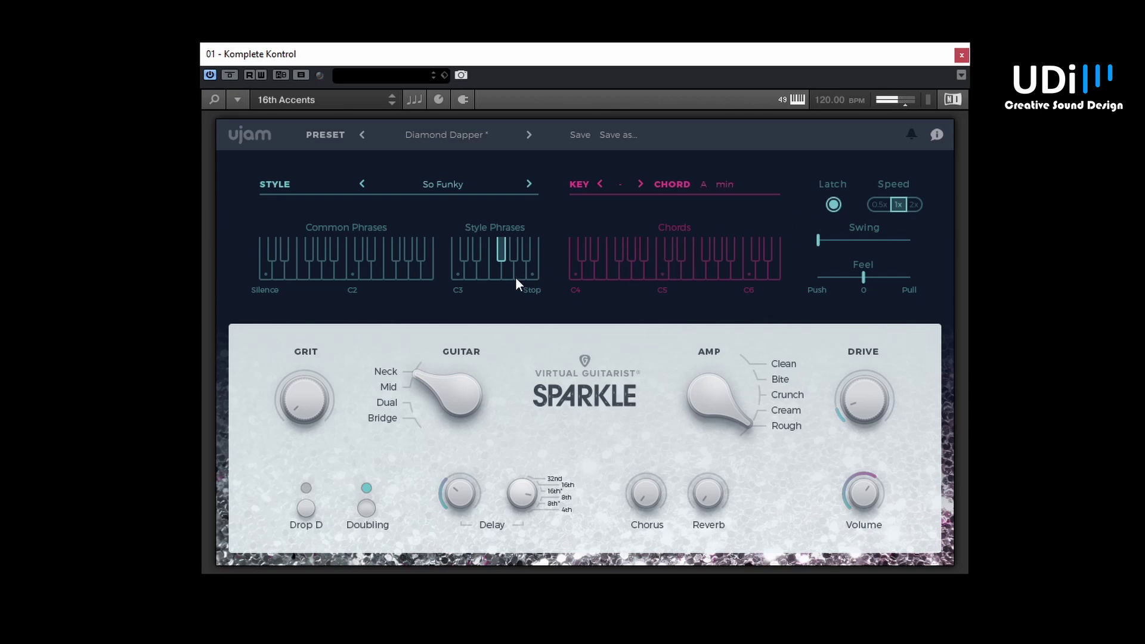
pyautogui.click(420, 423)
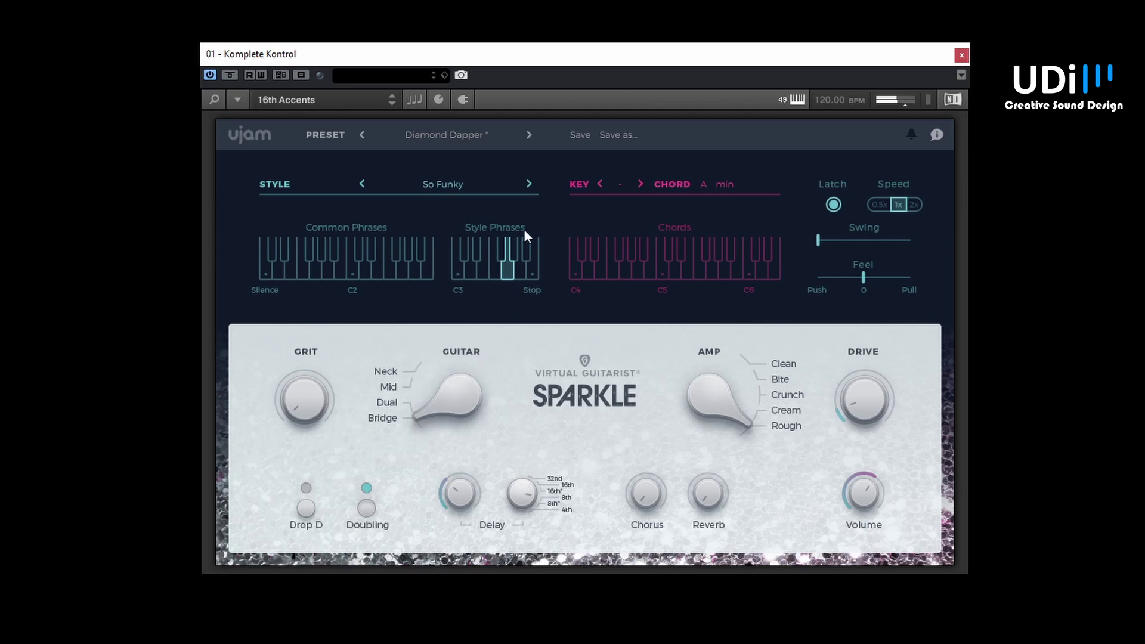
# Set Swing to maximum and Feel fully to Push, and try them with a latched E major chord.
pyautogui.click(835, 204)
pyautogui.click(832, 204)
pyautogui.moveTo(818, 238); pyautogui.dragTo(914, 237)
pyautogui.moveTo(864, 276); pyautogui.dragTo(820, 291)
pyautogui.click(689, 276)
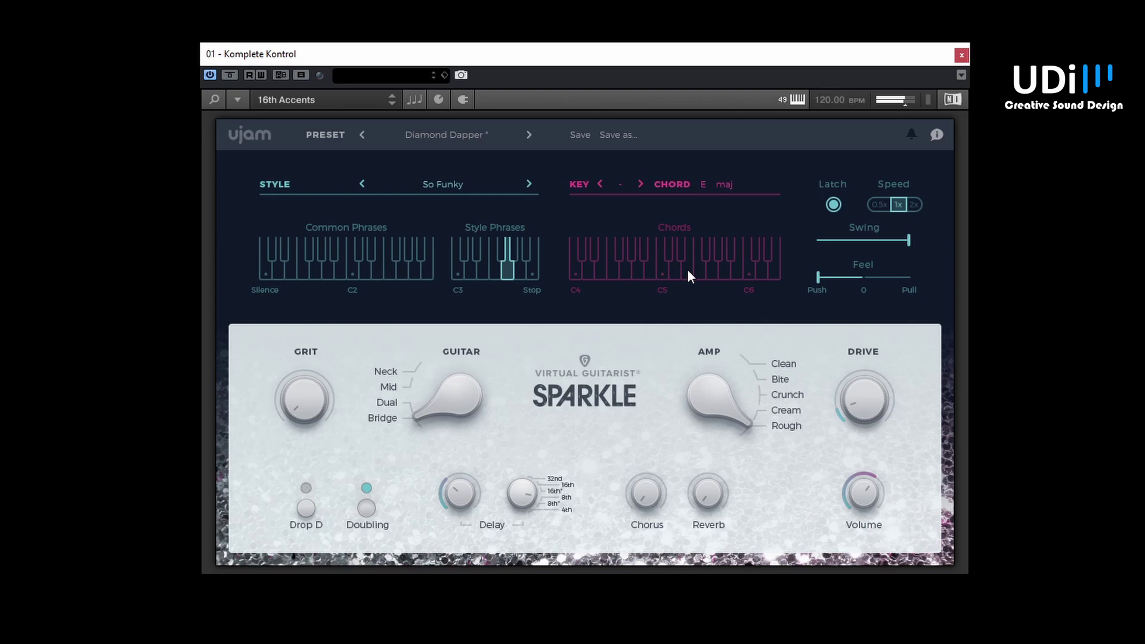
pyautogui.click(833, 204)
# Load the Rock preset All Filler and turn Latch off.
pyautogui.click(444, 134)
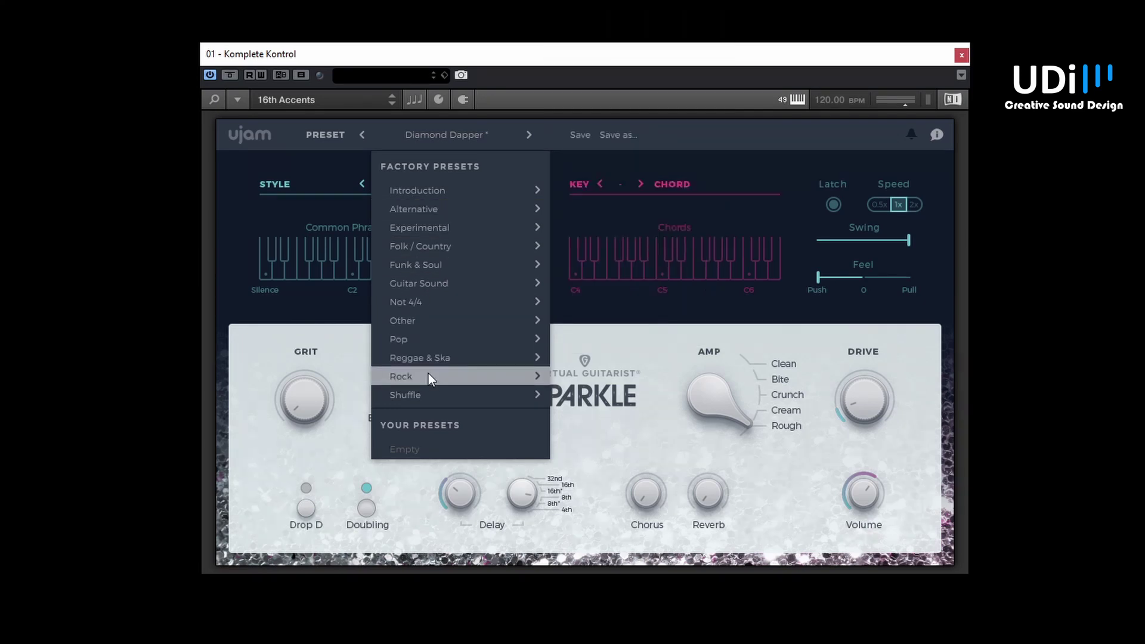
pyautogui.moveTo(428, 375)
pyautogui.click(611, 152)
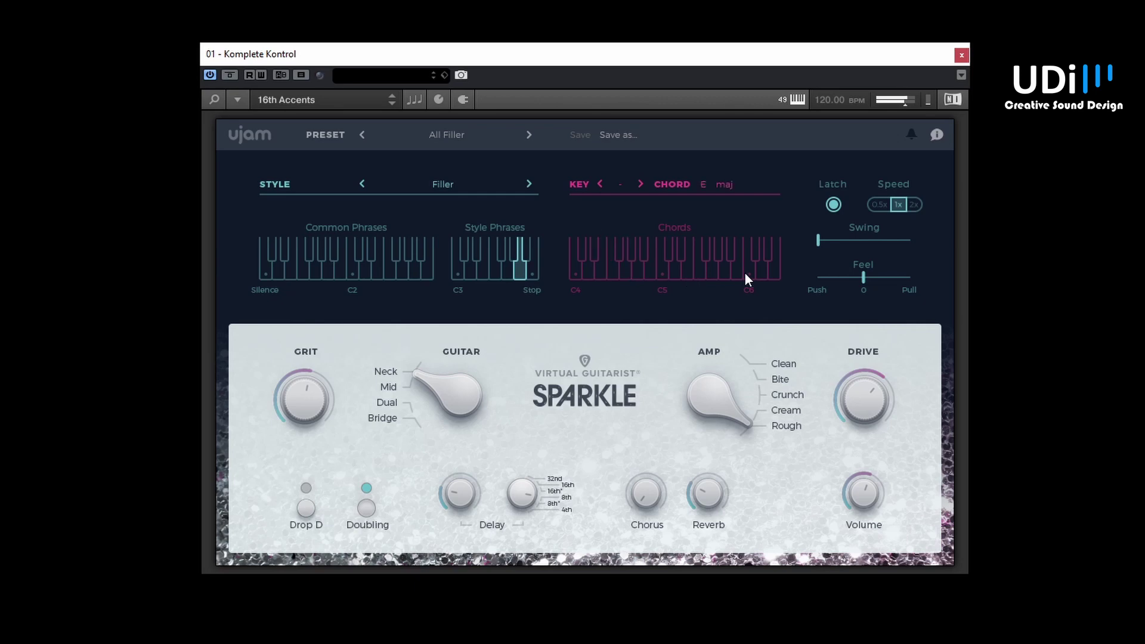
pyautogui.click(837, 205)
# Raise Grit to maximum, and compare the Bridge pickup with the Neck pickup, finishing on Neck with the Clean amp.
pyautogui.moveTo(452, 392); pyautogui.dragTo(438, 416)
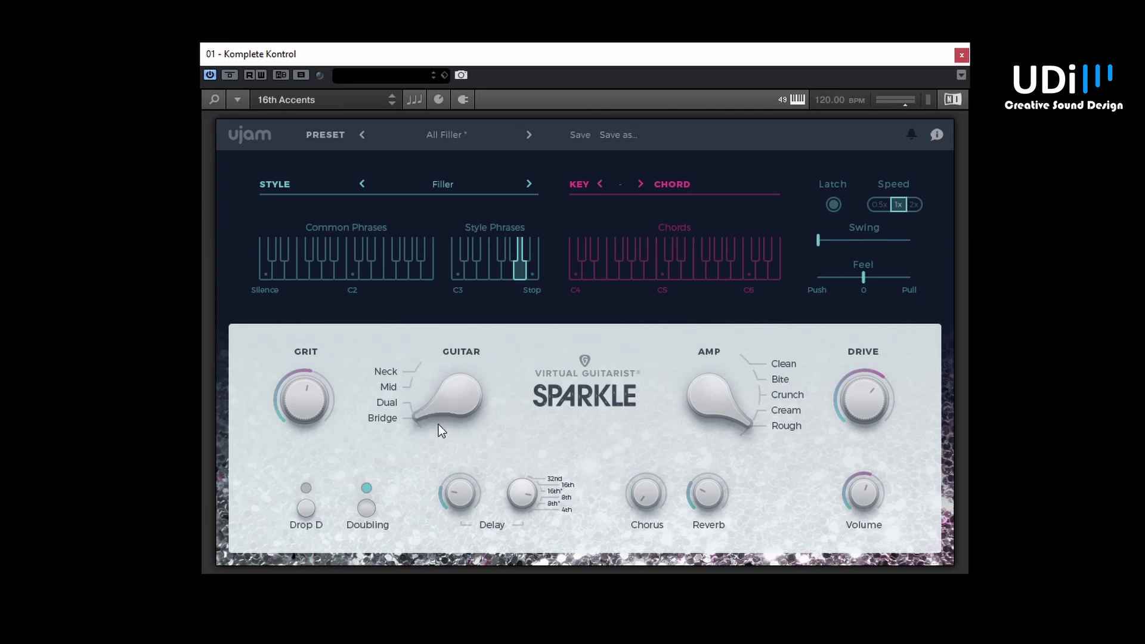
pyautogui.moveTo(295, 367); pyautogui.dragTo(334, 230)
pyautogui.click(433, 364)
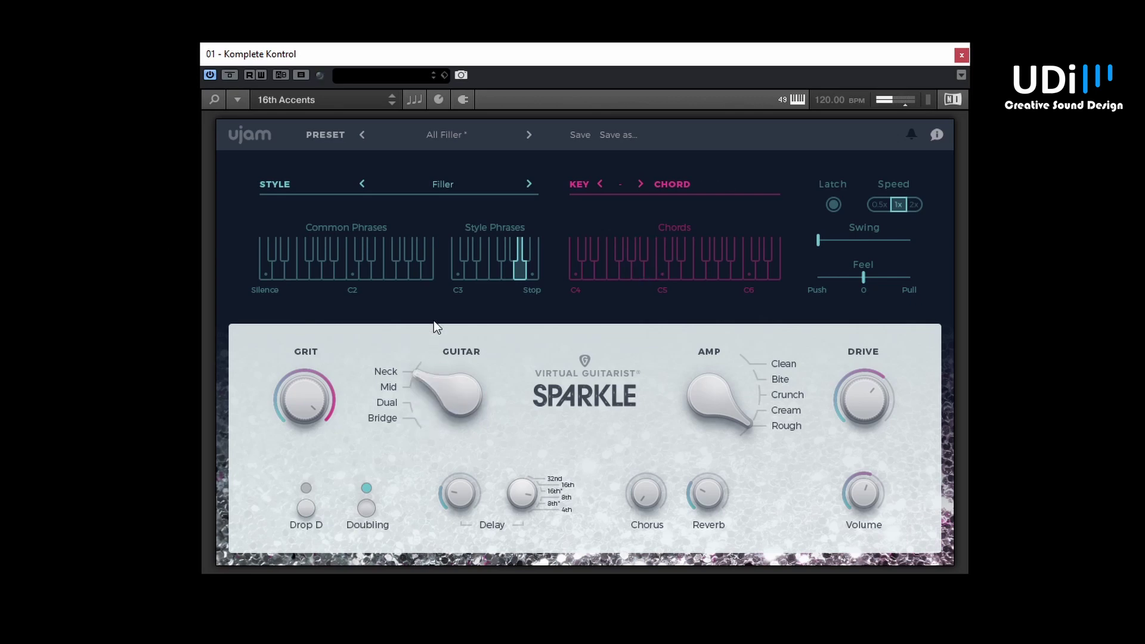
pyautogui.click(754, 346)
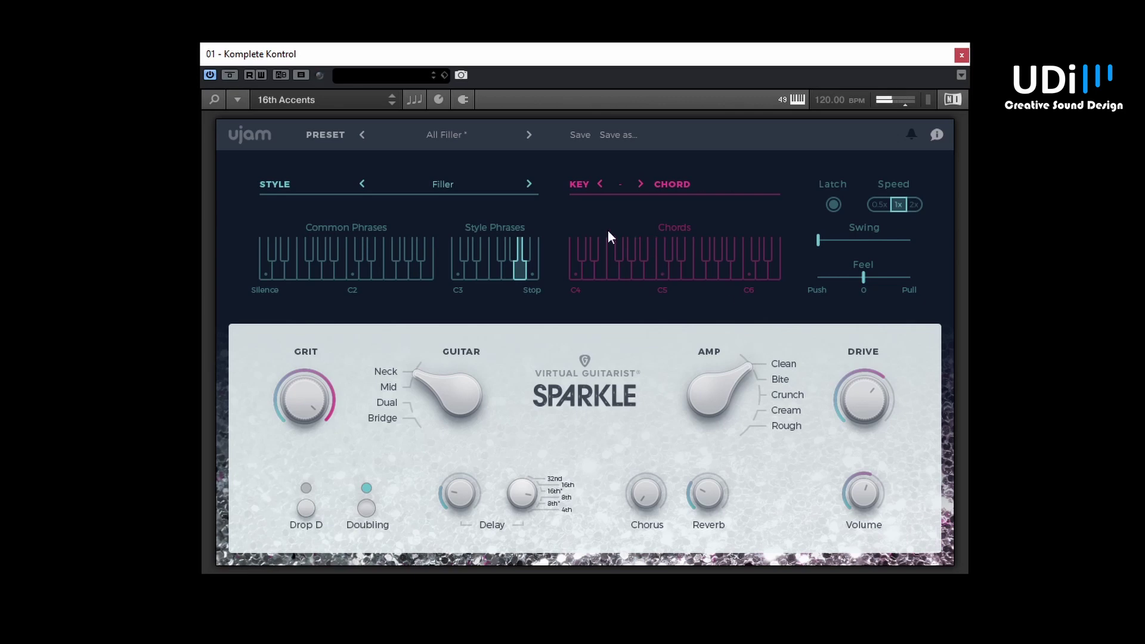
# Load the factory preset Introduction - Diddley Beat.
pyautogui.click(448, 134)
pyautogui.moveTo(454, 192)
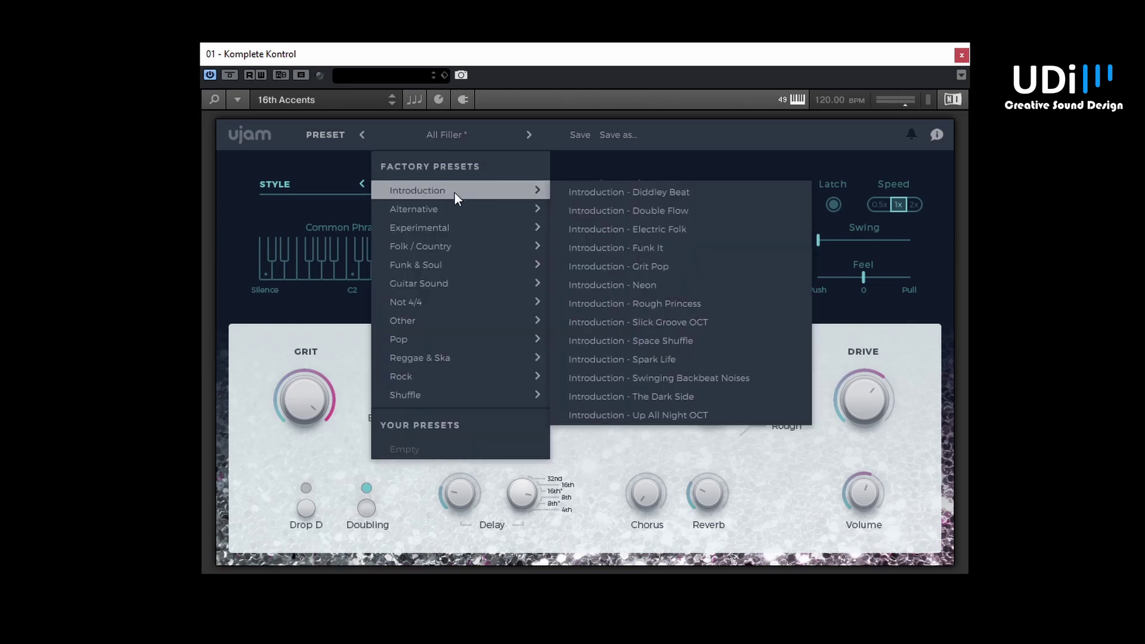
pyautogui.click(581, 191)
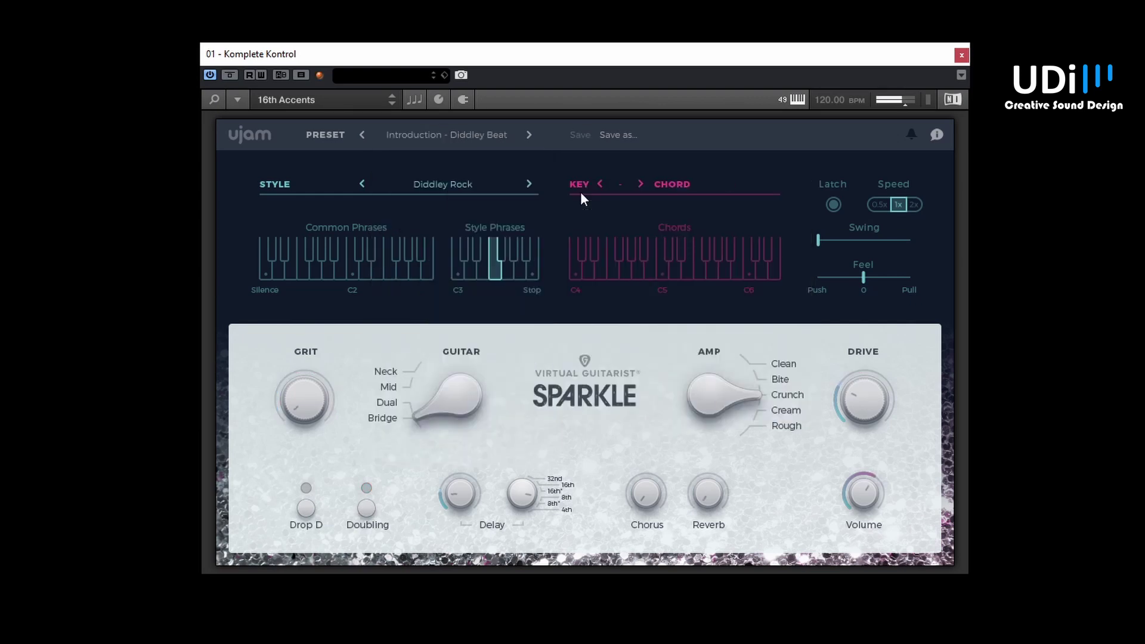
# Set the amp to Rough and toggle the Doubling and Drop D switches.
pyautogui.moveTo(716, 402); pyautogui.dragTo(756, 497)
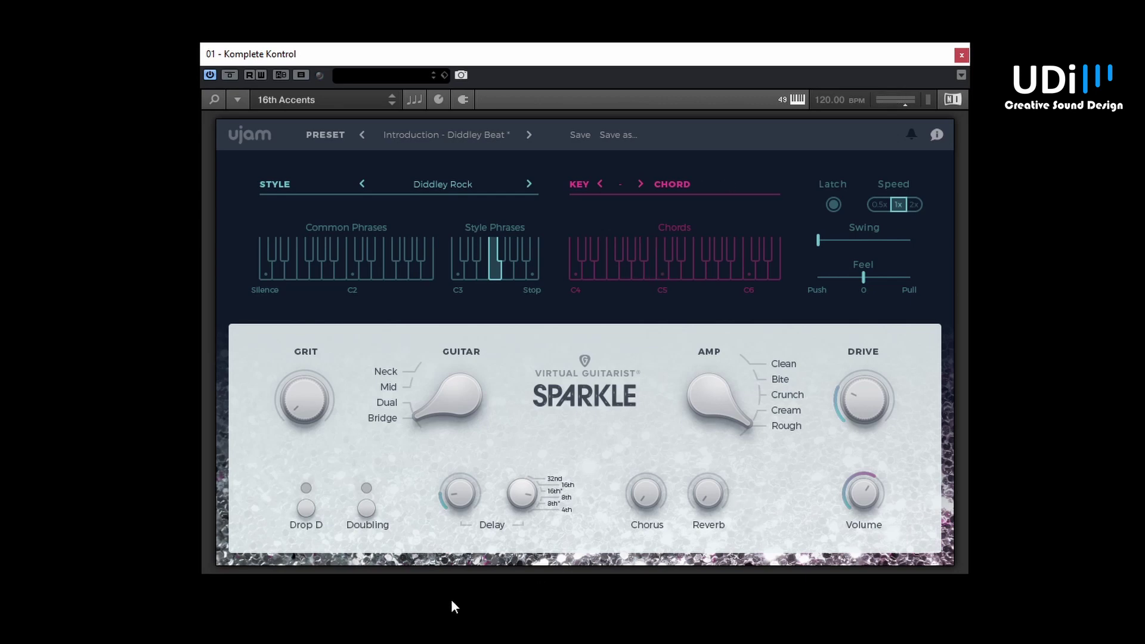
pyautogui.click(365, 501)
pyautogui.click(303, 489)
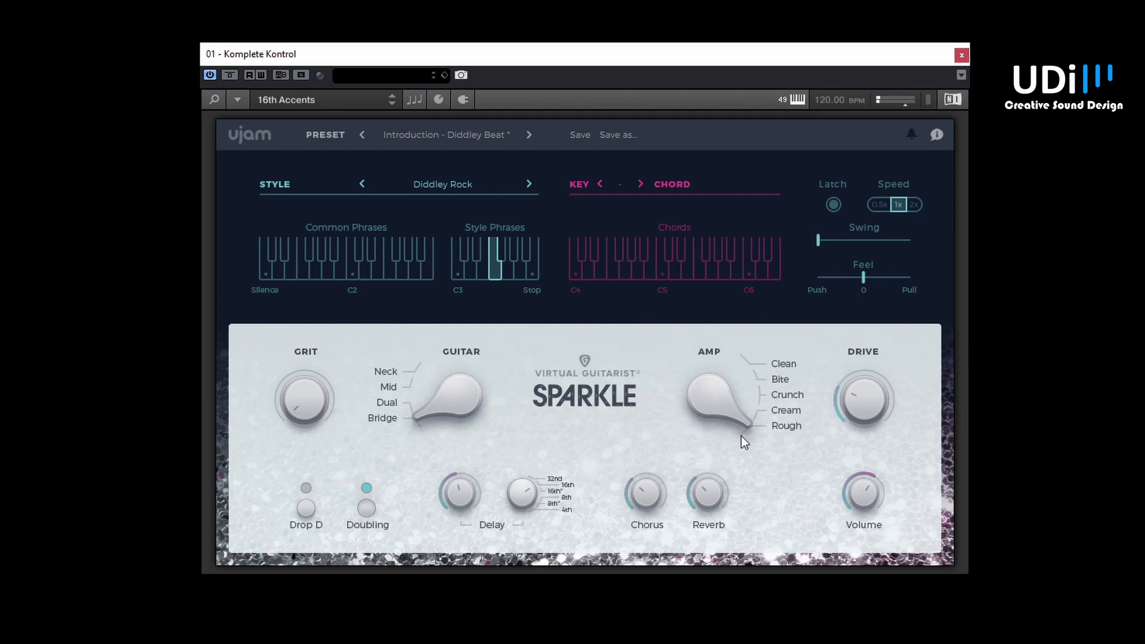
# Raise Drive to about three quarters and switch the amp to Clean.
pyautogui.moveTo(878, 397); pyautogui.dragTo(884, 304)
pyautogui.moveTo(752, 413); pyautogui.dragTo(743, 381)
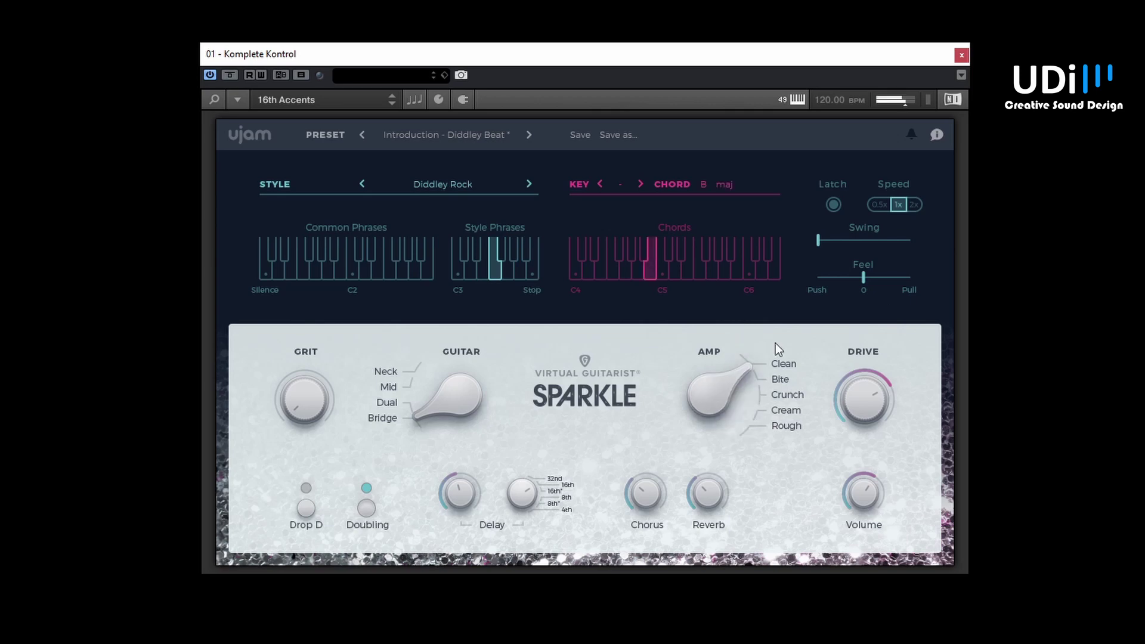
# Load the factory preset About Grit from the Experimental category.
pyautogui.click(451, 135)
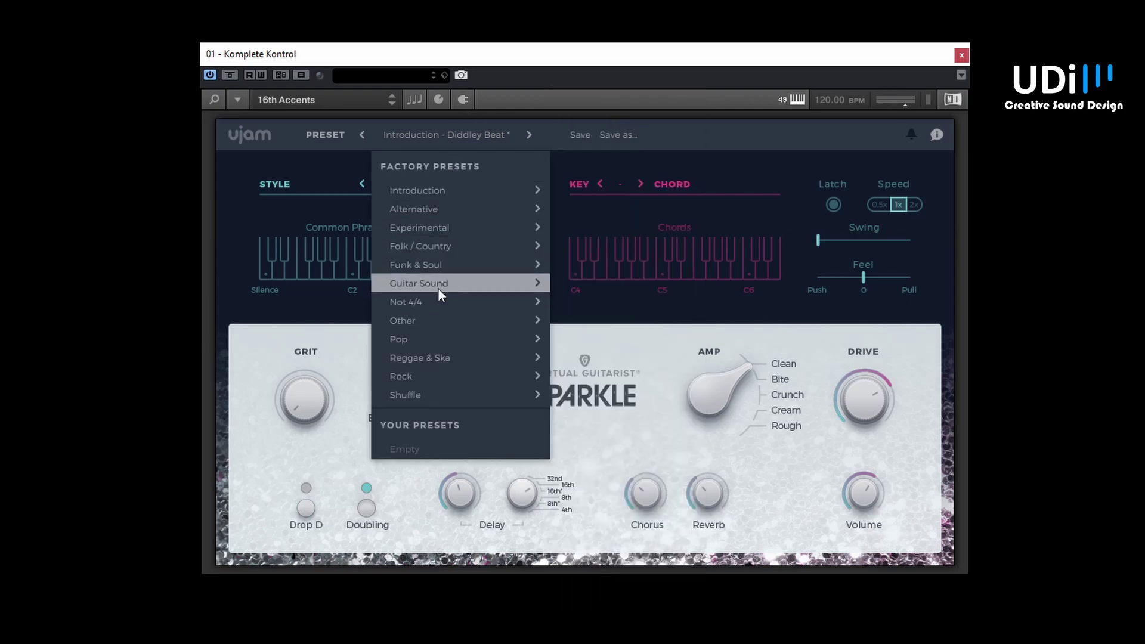
pyautogui.moveTo(438, 285)
pyautogui.moveTo(489, 229)
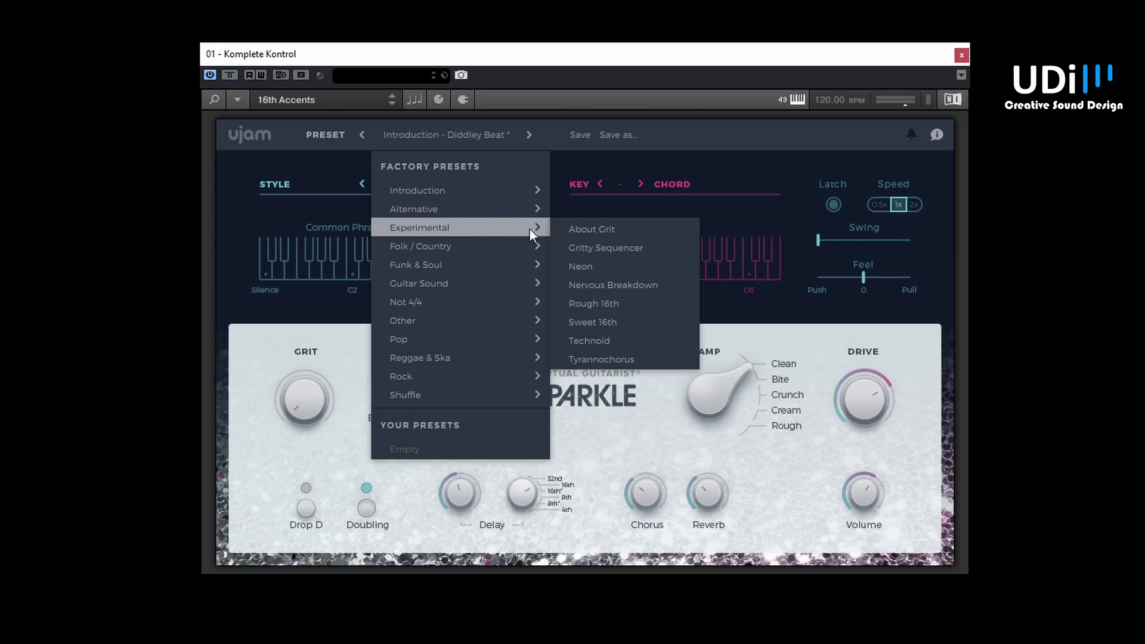
pyautogui.click(575, 228)
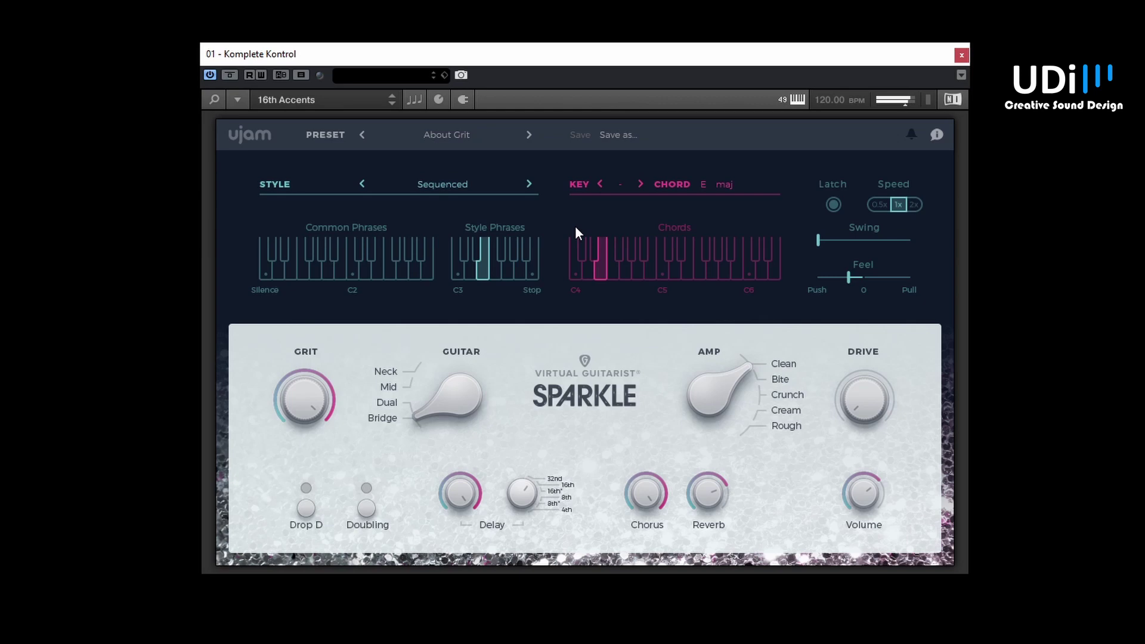
# Load the factory preset Basic Songwriter from the Folk / Country category.
pyautogui.click(443, 132)
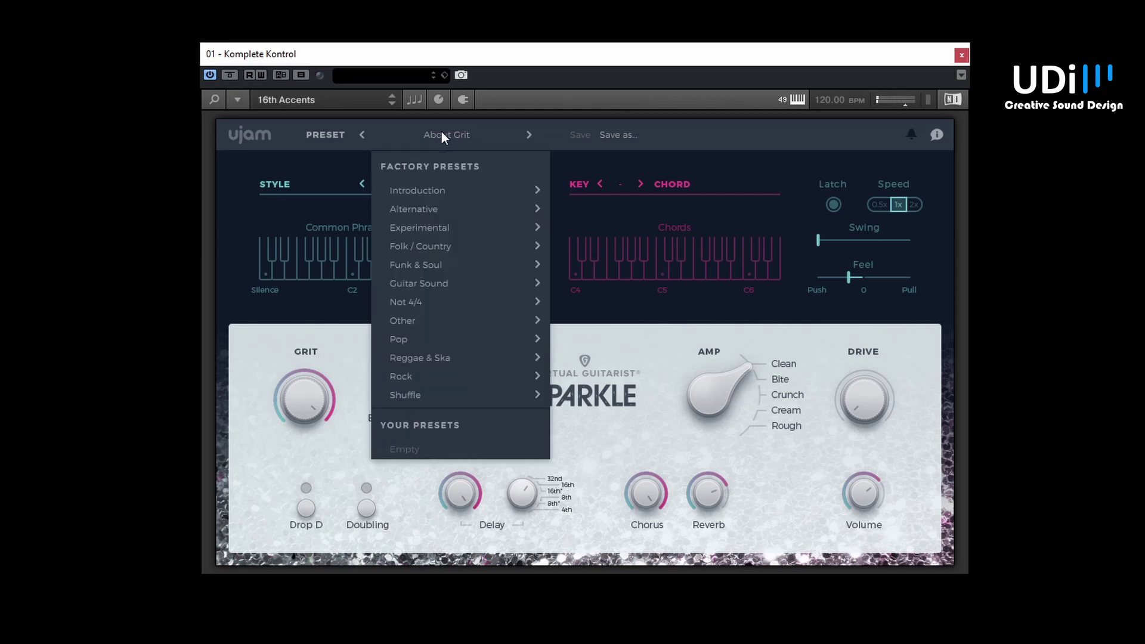
pyautogui.moveTo(434, 245)
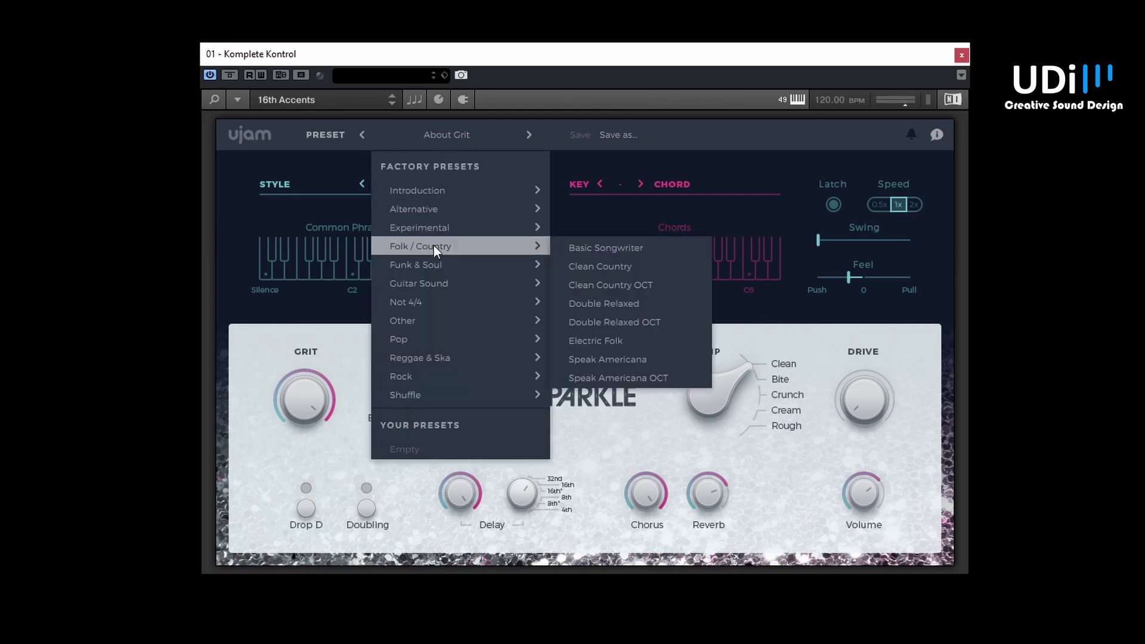
pyautogui.click(612, 245)
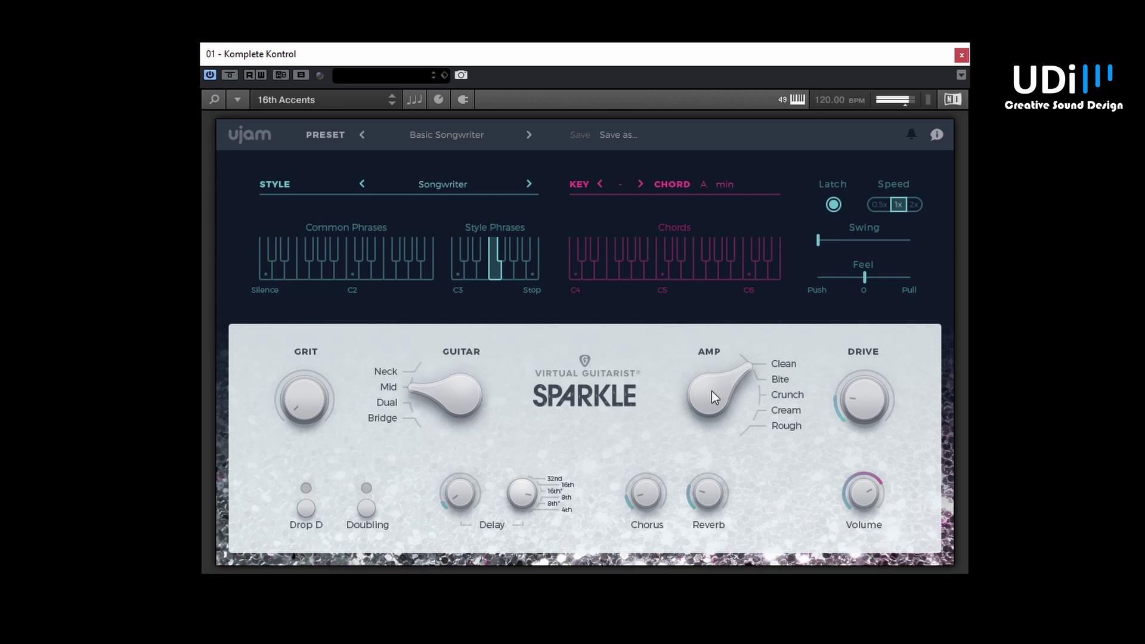
# Try the Rough amp with the Bridge pickup, Grit at about two thirds and Drive near halfway, finishing on the Crunch amp.
pyautogui.moveTo(711, 391); pyautogui.dragTo(758, 515)
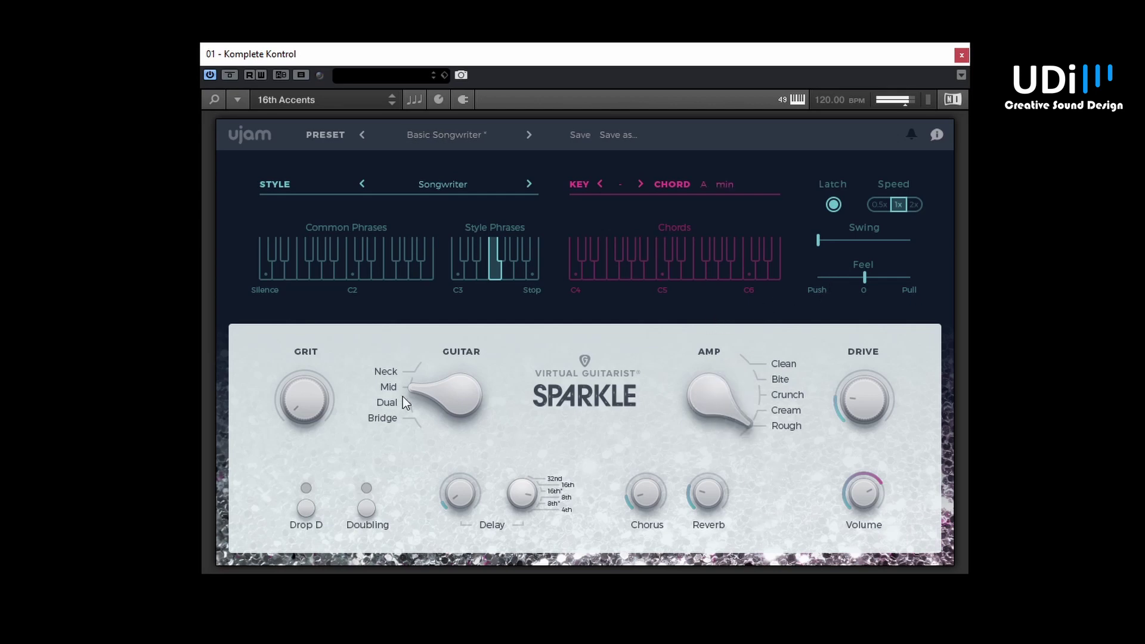
pyautogui.moveTo(402, 396); pyautogui.dragTo(427, 441)
pyautogui.moveTo(296, 402); pyautogui.dragTo(263, 273)
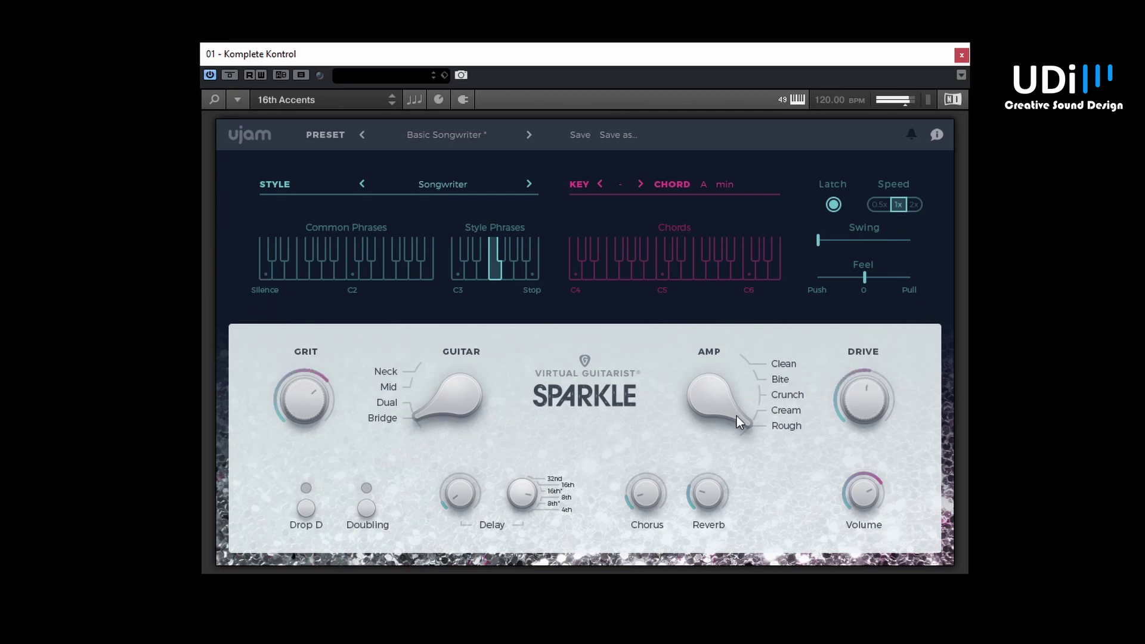
pyautogui.moveTo(736, 416); pyautogui.dragTo(746, 366)
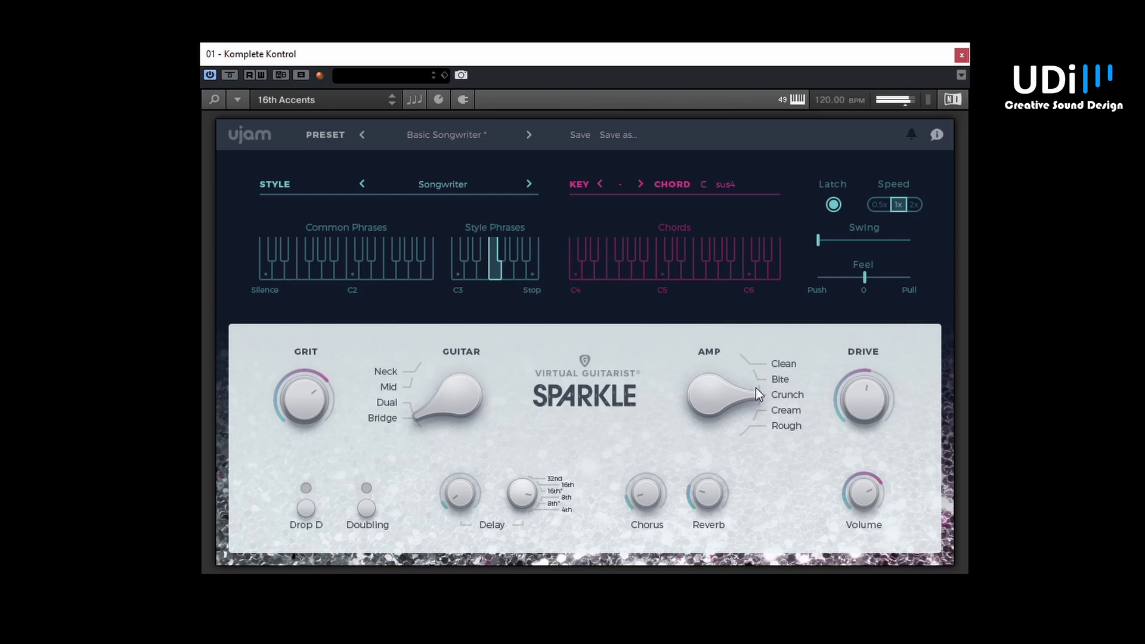
# Advance to the Clean Country preset and select its E3 style phrase.
pyautogui.click(528, 134)
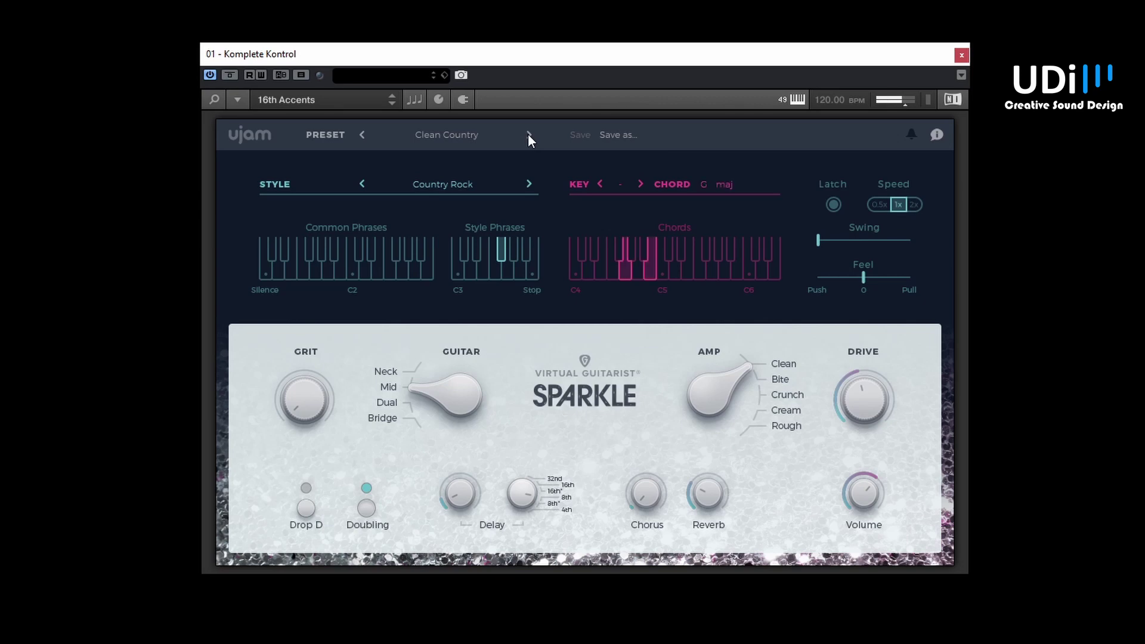
pyautogui.click(488, 268)
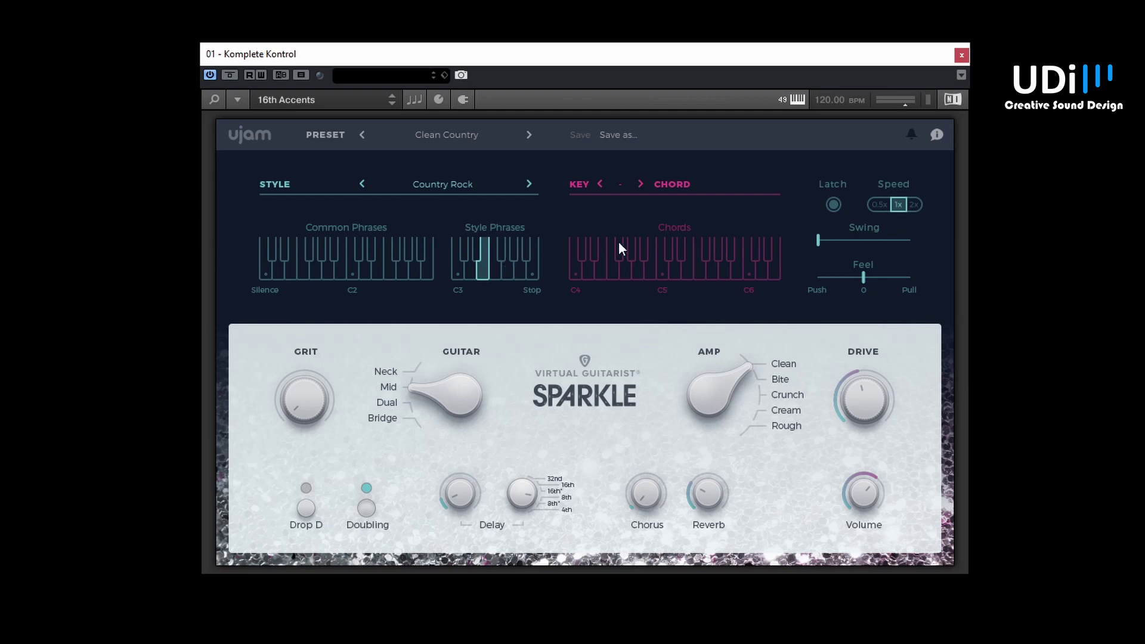
# Compare the 2x and 0.5x playback speeds with Latch off and on, finishing at 1x with Latch off.
pyautogui.click(914, 205)
pyautogui.click(880, 205)
pyautogui.click(911, 205)
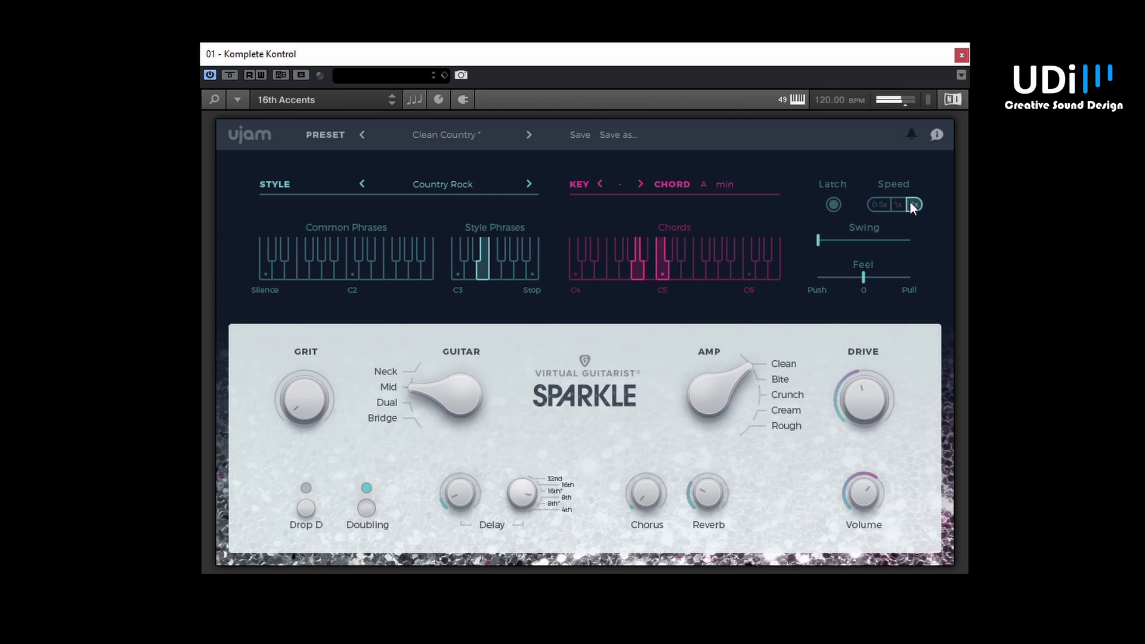
pyautogui.click(834, 204)
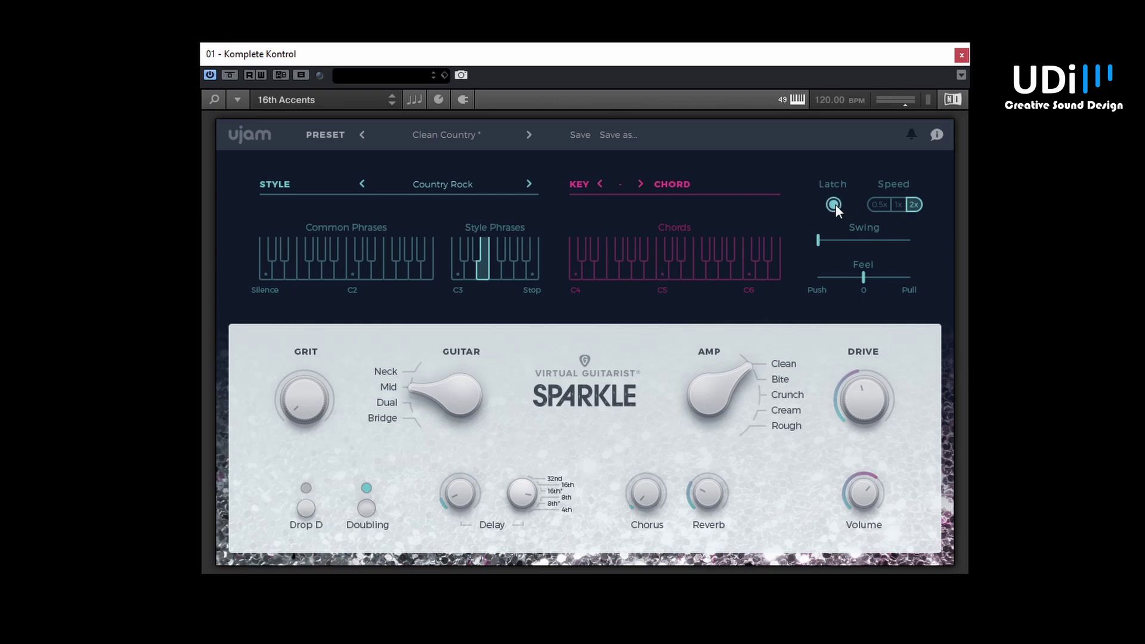
pyautogui.click(879, 205)
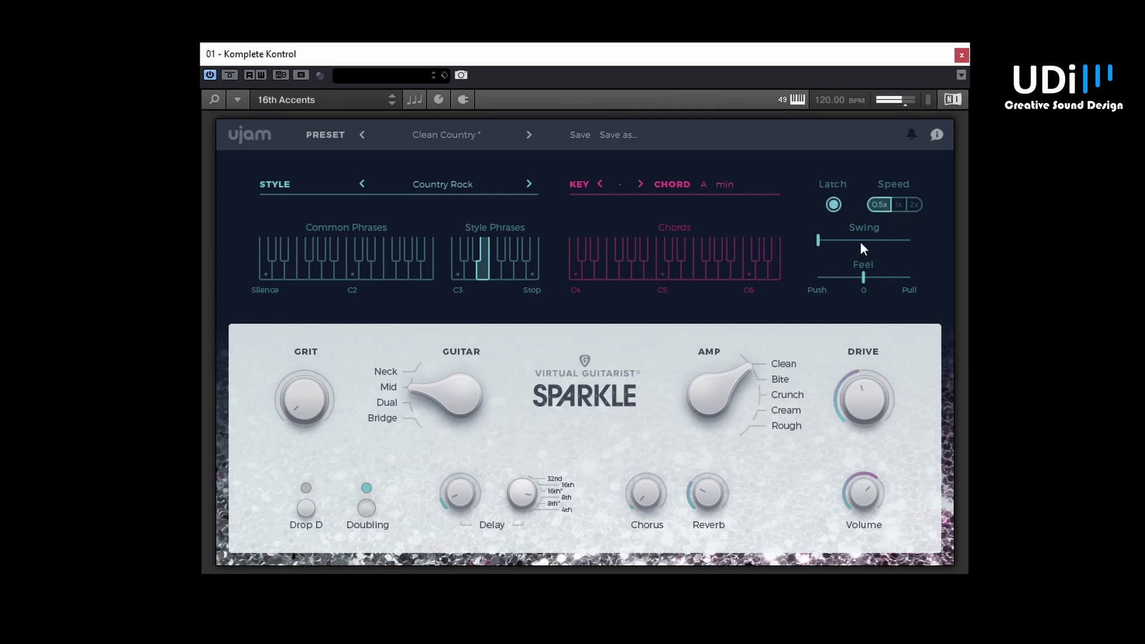
pyautogui.click(893, 205)
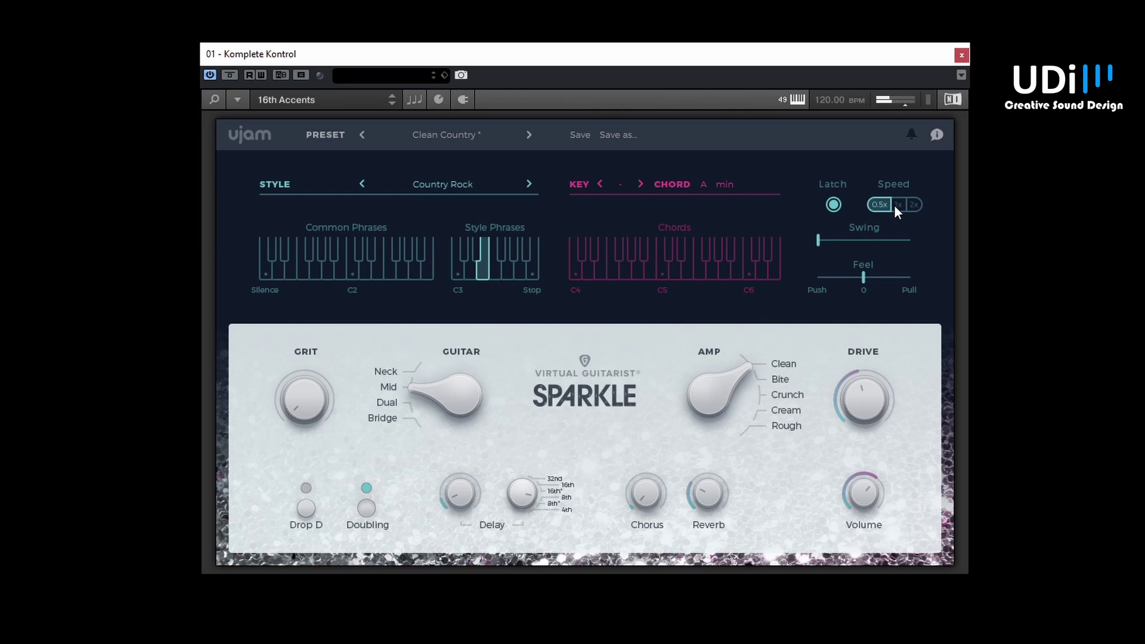
pyautogui.click(834, 204)
# Load the factory preset Double Relaxed from the Folk / Country category.
pyautogui.click(443, 136)
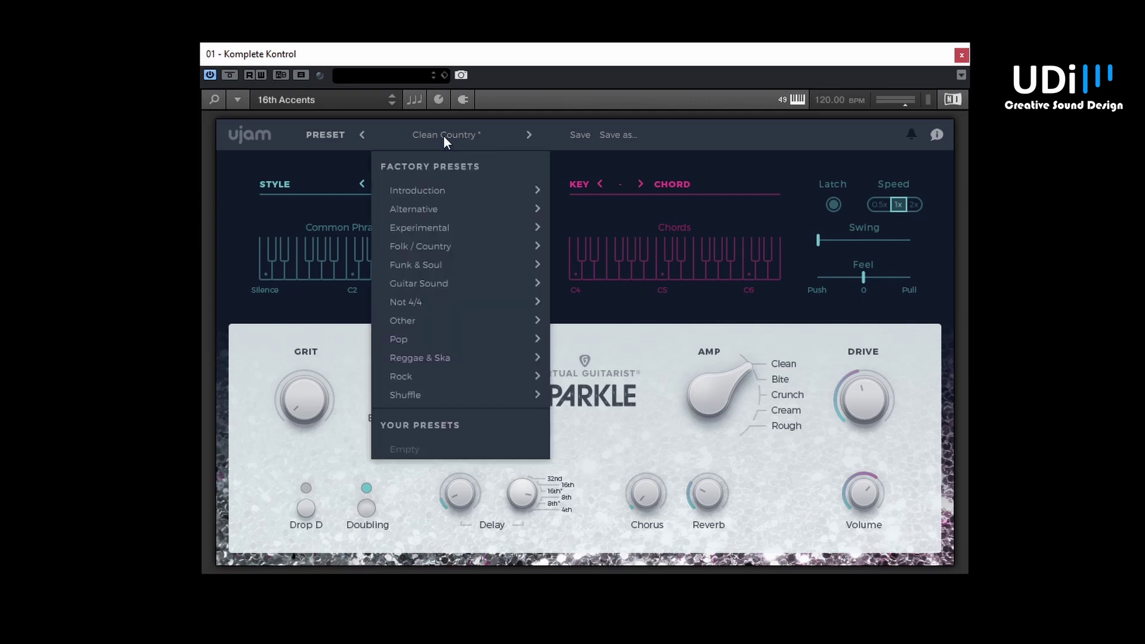
pyautogui.moveTo(441, 247)
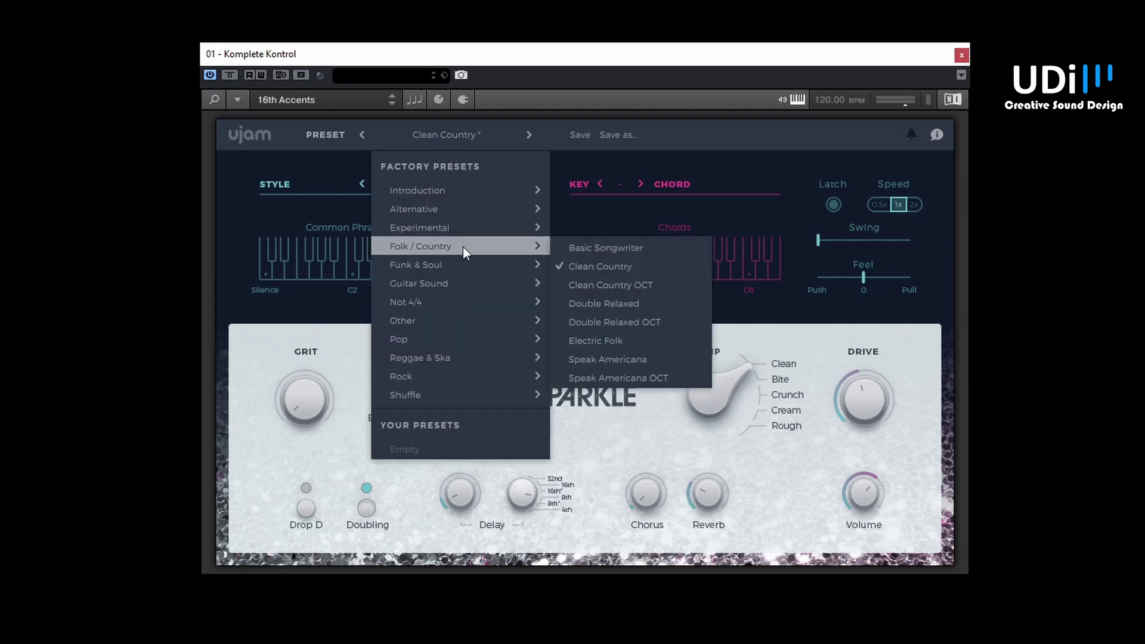
pyautogui.click(611, 304)
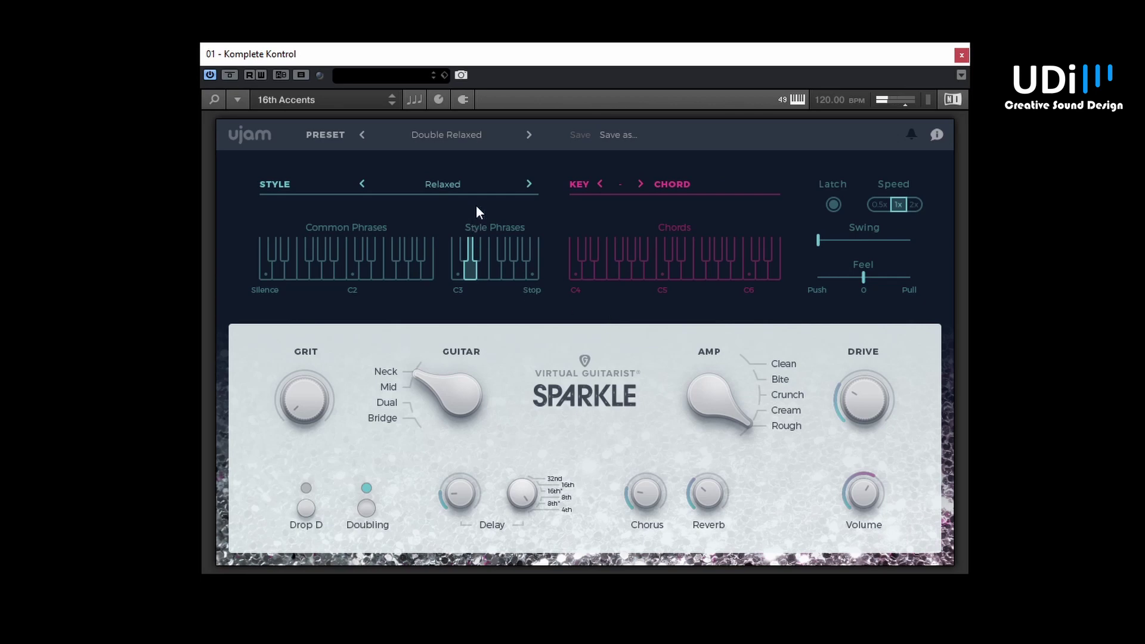
# Audition the following presets Double Relaxed OCT, Electric Folk, Speak Americana and Speak Americana OCT in order.
pyautogui.click(528, 135)
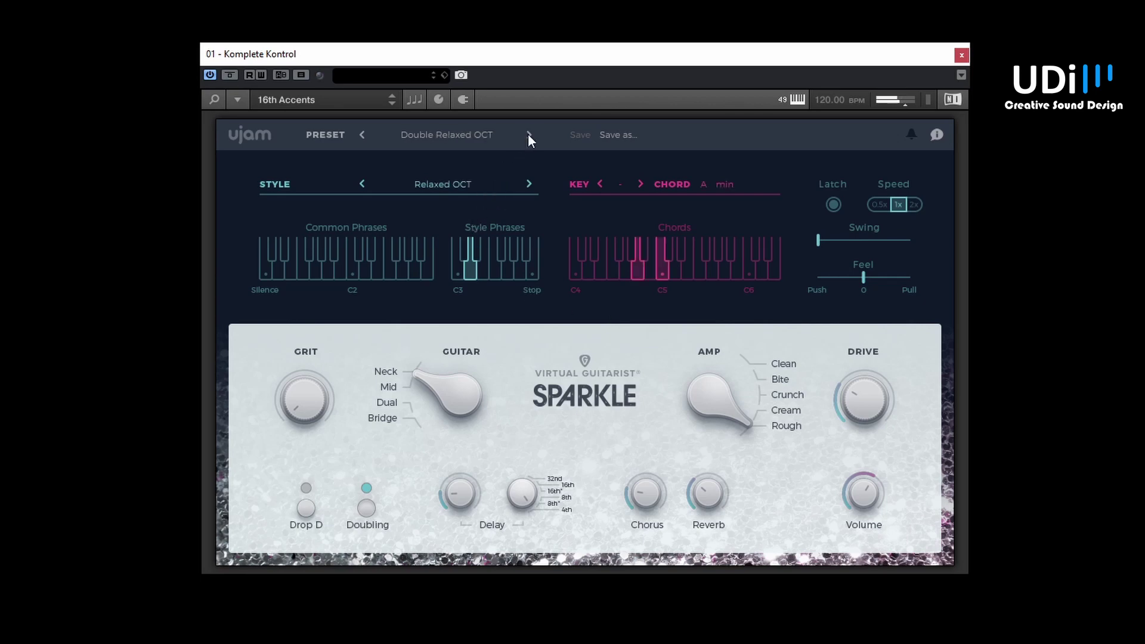
pyautogui.click(528, 134)
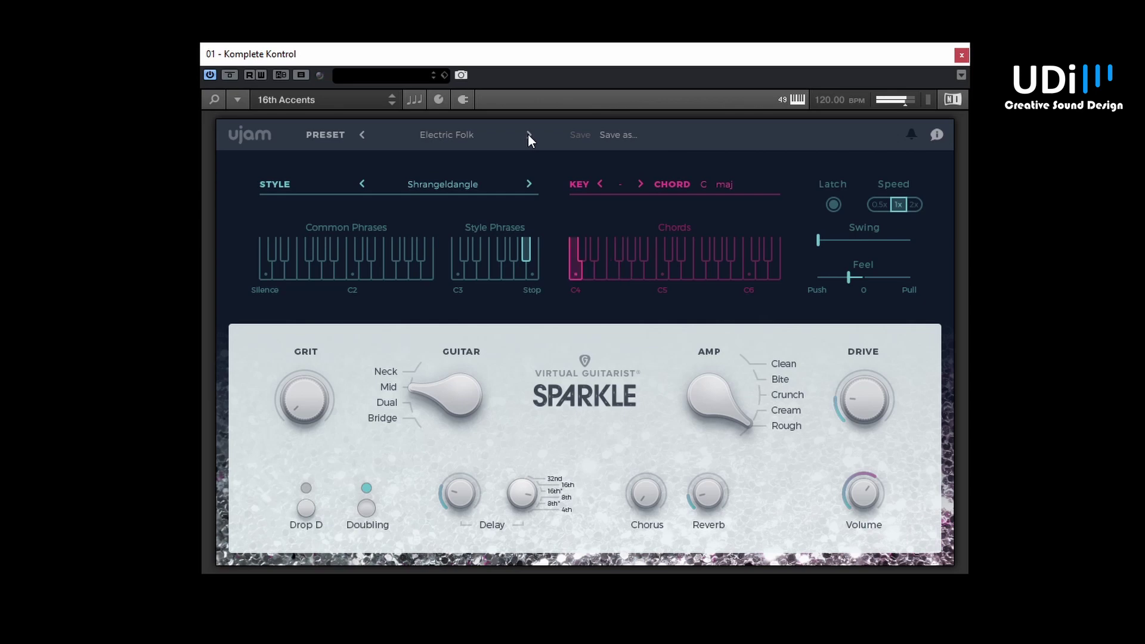
pyautogui.click(528, 136)
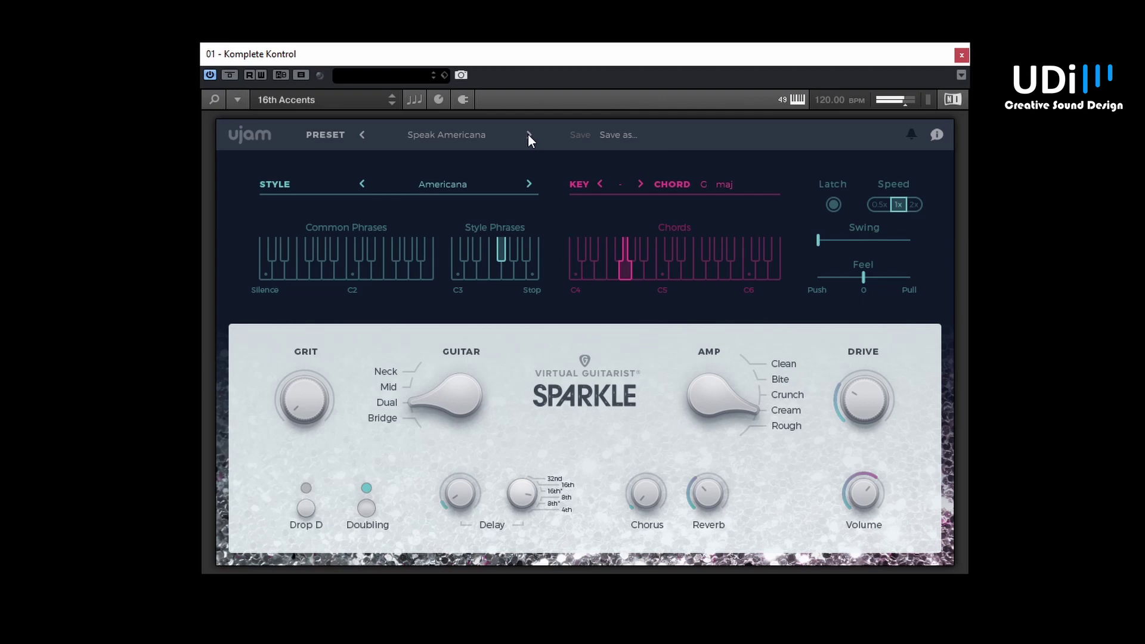
pyautogui.click(528, 135)
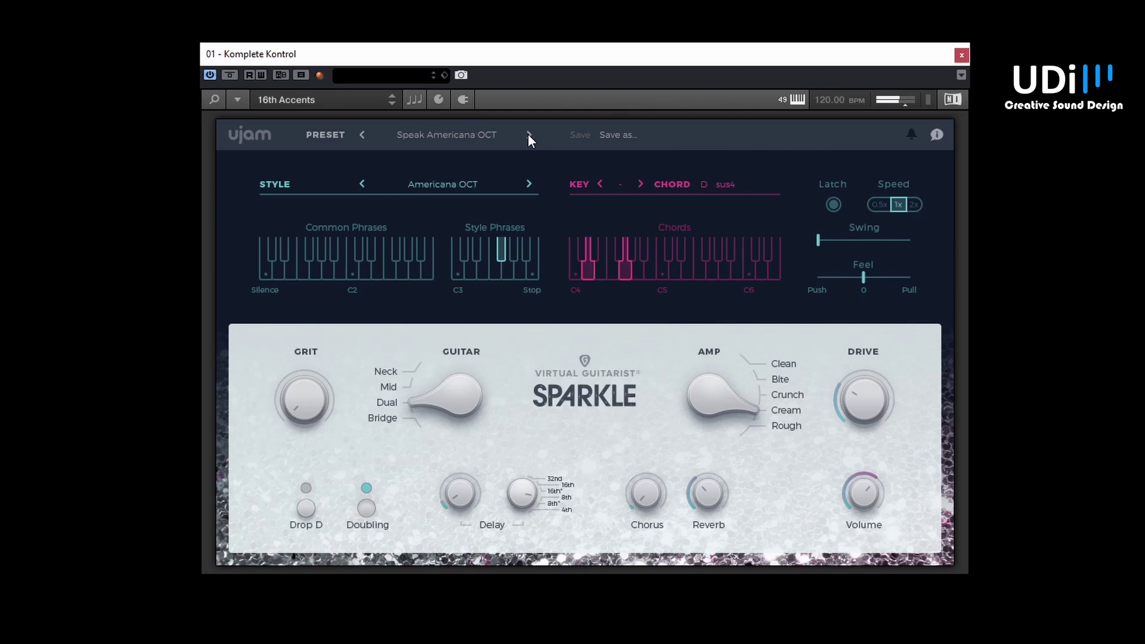
# Move on through the Better Call Soul and Better Call Soul OCT presets to Funk Groove.
pyautogui.click(528, 135)
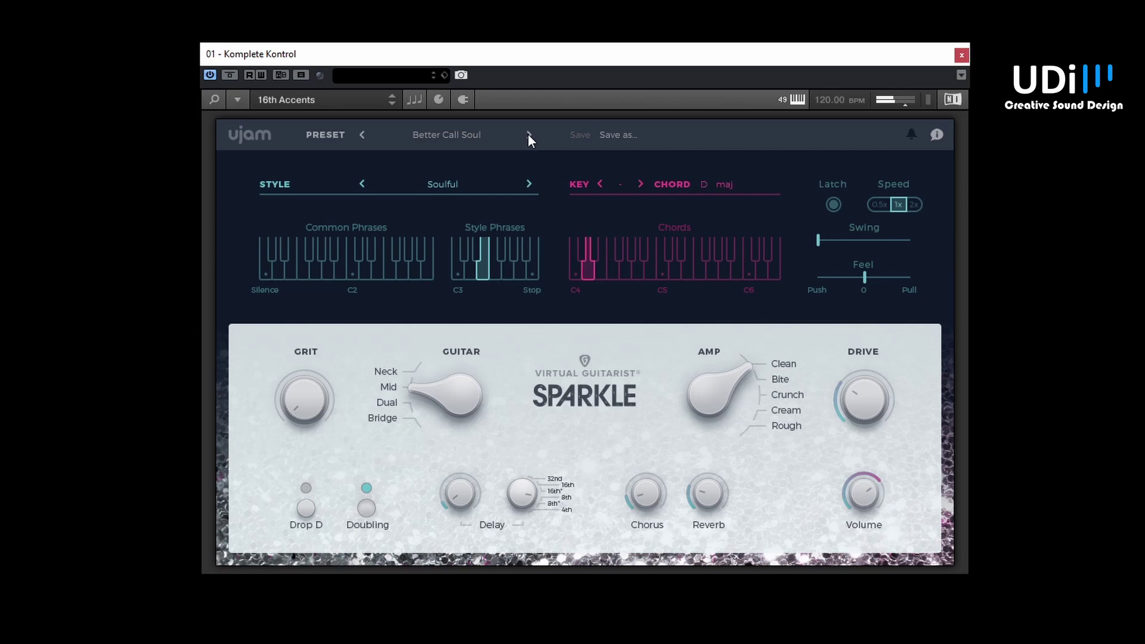
pyautogui.click(528, 135)
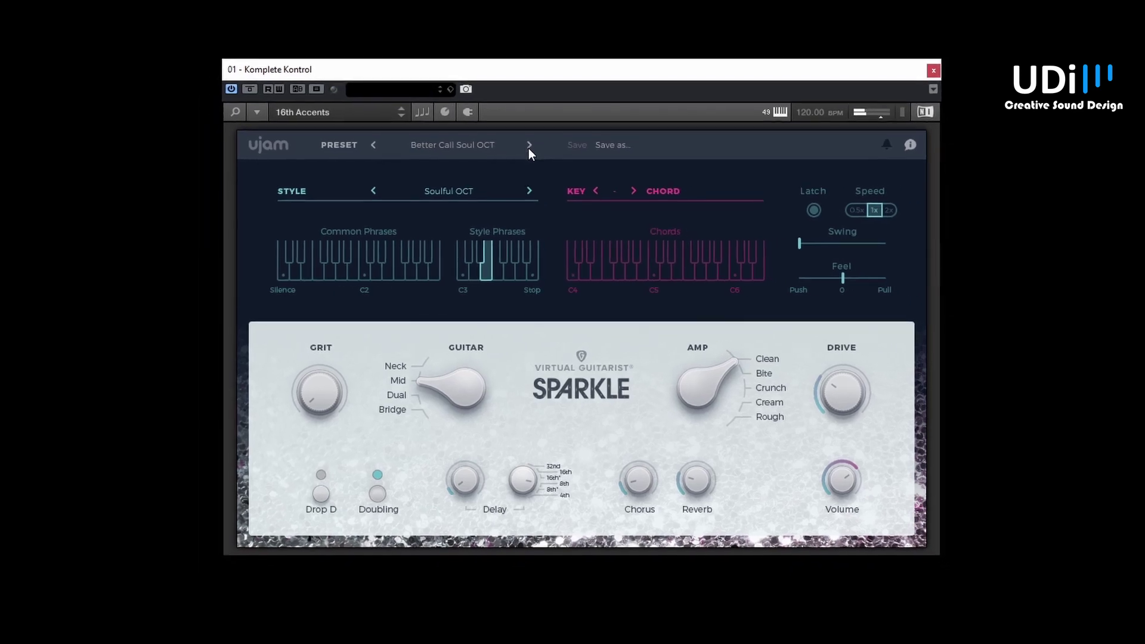
pyautogui.click(529, 157)
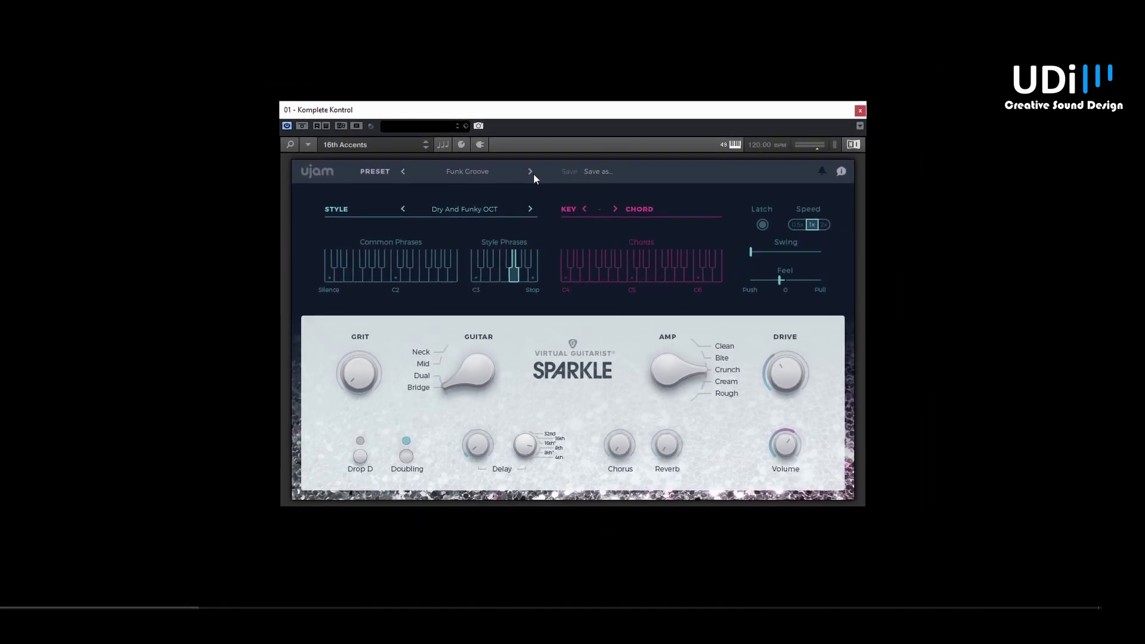